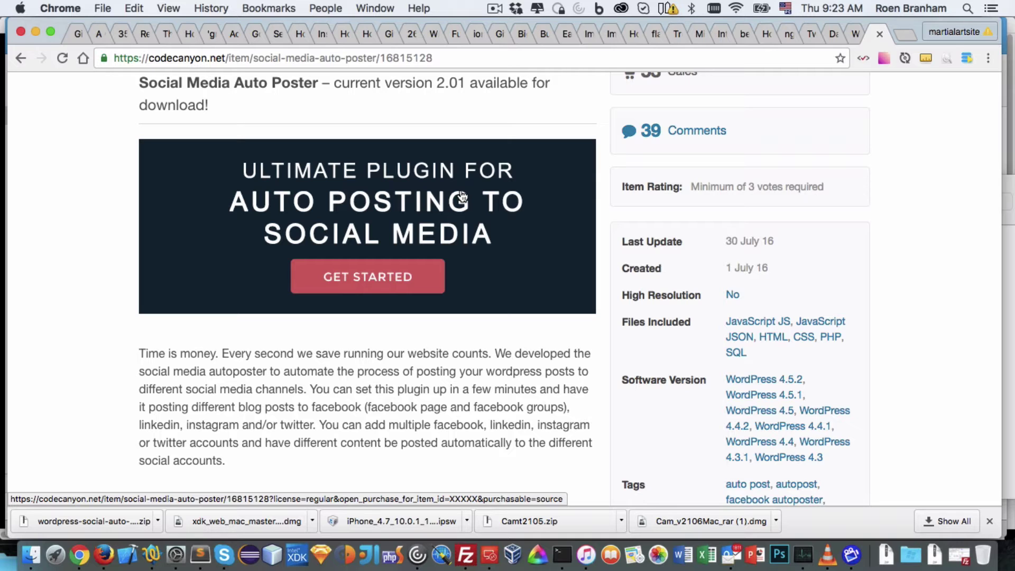
Scroll the CodeCanyon page down to the companion plugins: Auto Poster, Twitter Manager, facebook Crawler, Viral Content
{"action": "scroll", "coordinate": [462, 196], "scroll_direction": "down", "scroll_amount": 10}
{"action": "scroll", "coordinate": [462, 197], "scroll_direction": "down", "scroll_amount": 15}
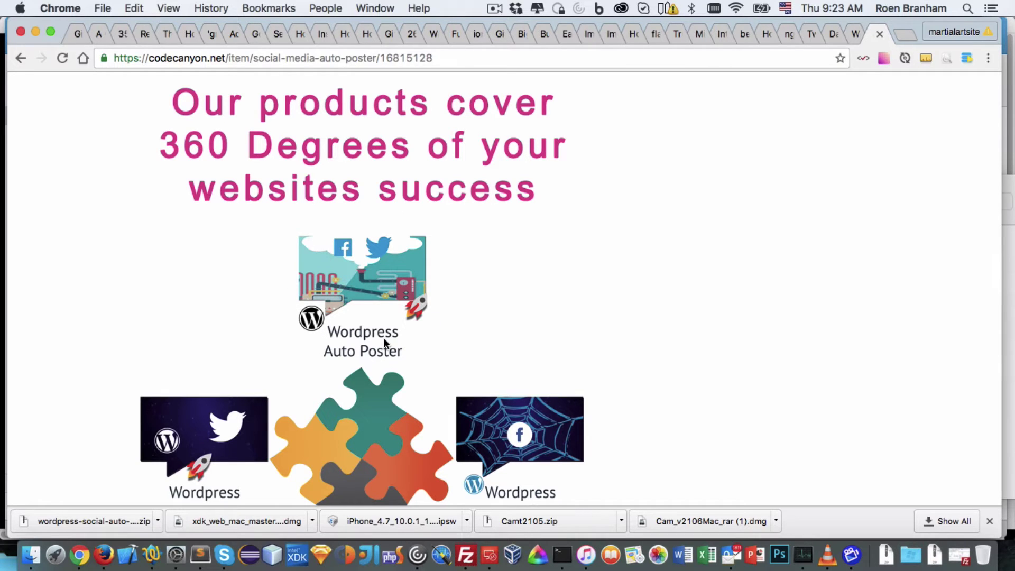
{"action": "scroll", "coordinate": [528, 300], "scroll_direction": "down", "scroll_amount": 5}
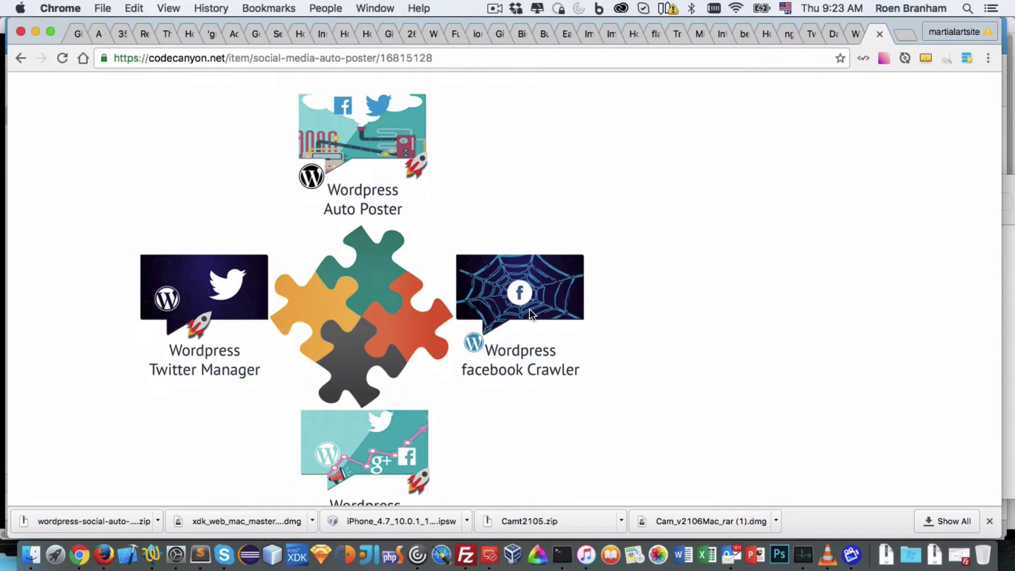
{"action": "scroll", "coordinate": [531, 313], "scroll_direction": "down", "scroll_amount": 1}
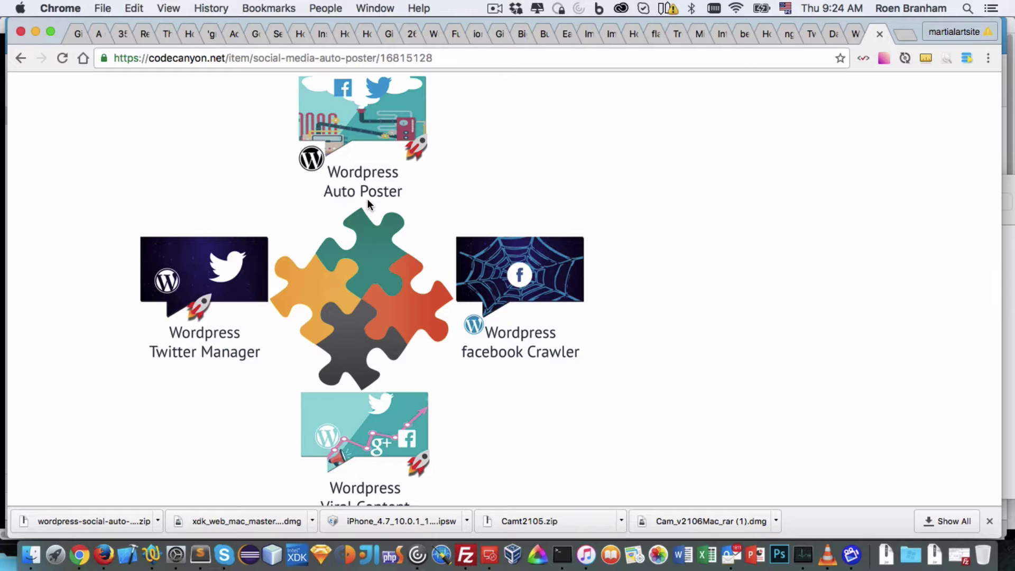
{"action": "scroll", "coordinate": [369, 203], "scroll_direction": "down", "scroll_amount": 2}
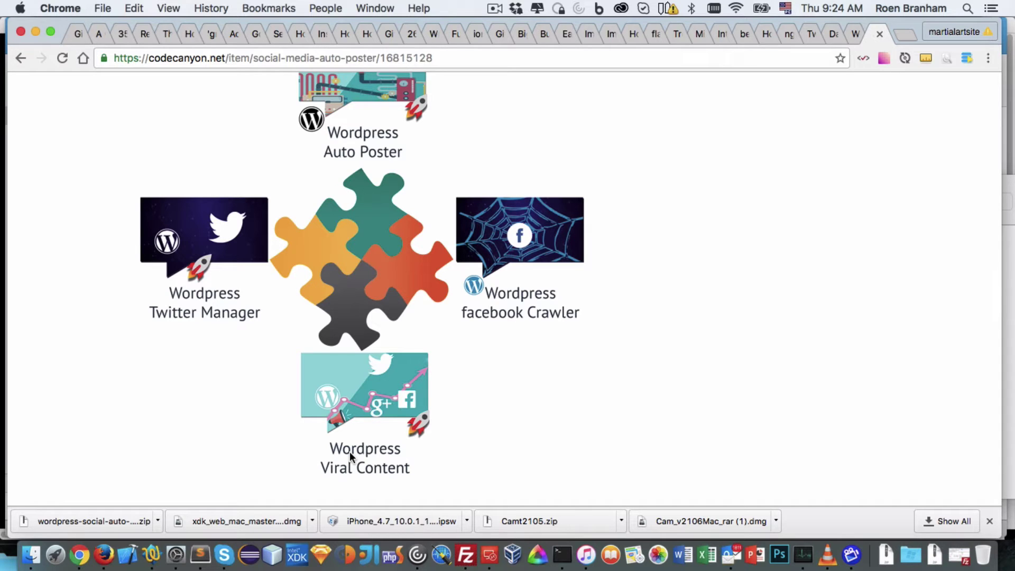
{"action": "right_click", "coordinate": [350, 452]}
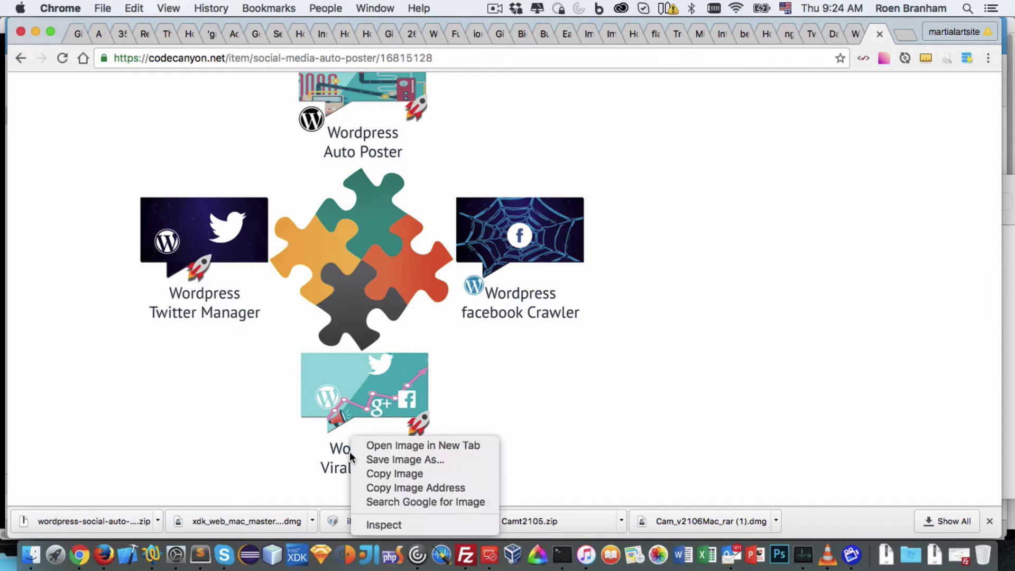
{"action": "left_click", "coordinate": [283, 436]}
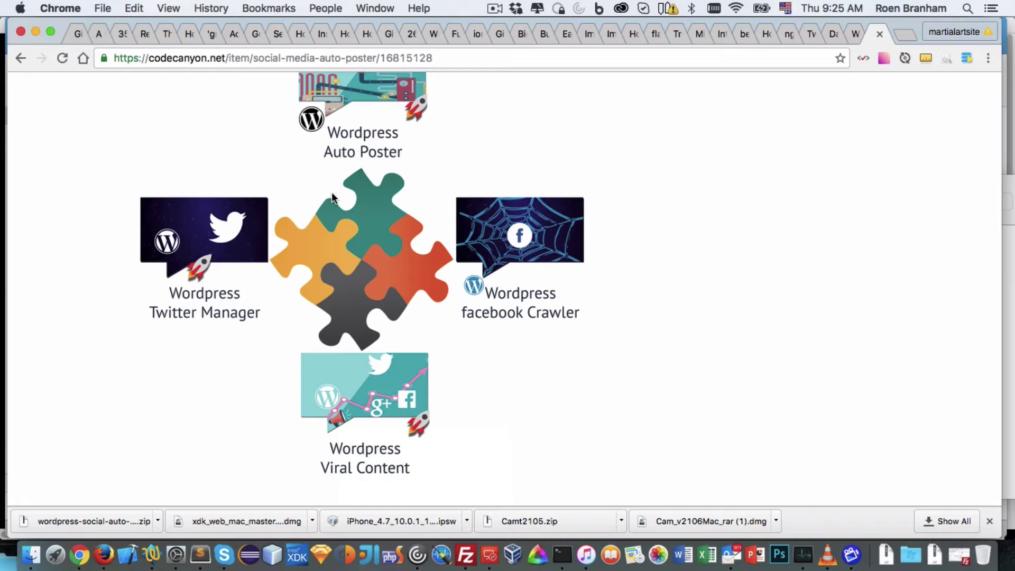
Scroll further to the customer-satisfaction section and 'Together we are a winning team' graphic
{"action": "scroll", "coordinate": [333, 197], "scroll_direction": "down", "scroll_amount": 8}
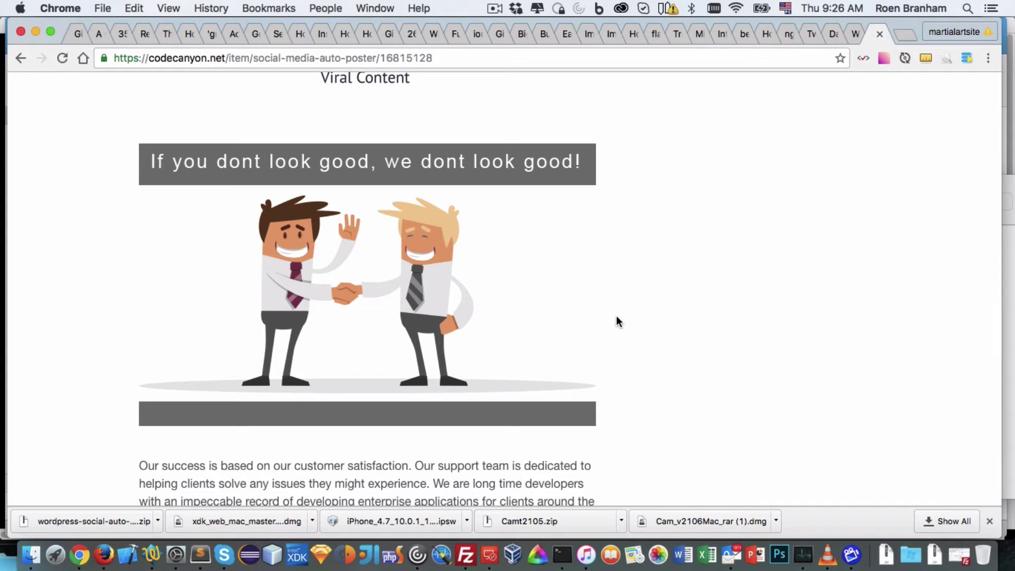
{"action": "scroll", "coordinate": [617, 318], "scroll_direction": "down", "scroll_amount": 7}
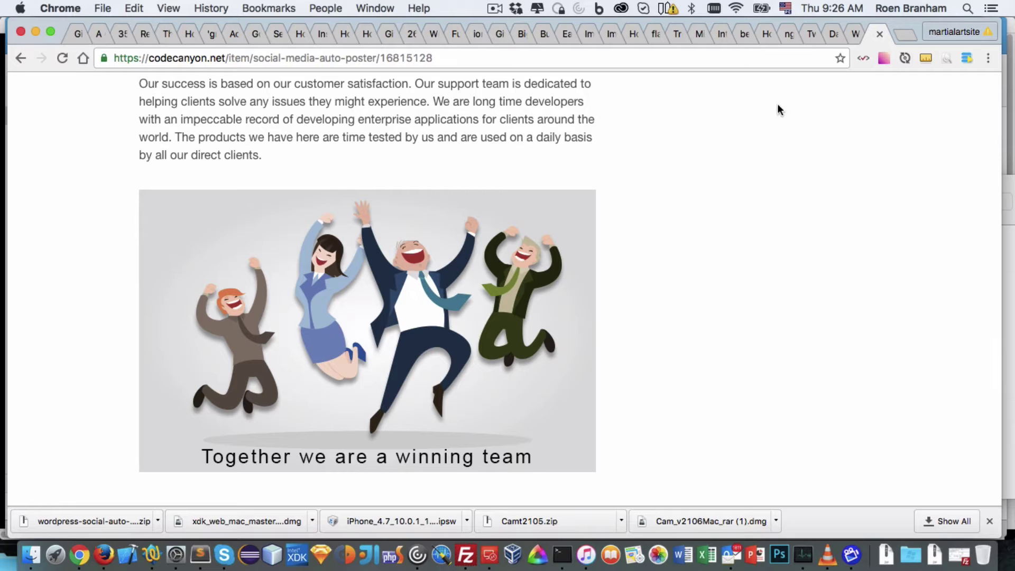
Close both CodeCanyon item tabs and bring up the plugin download folder in Finder
{"action": "left_click", "coordinate": [874, 33]}
{"action": "left_click", "coordinate": [874, 33]}
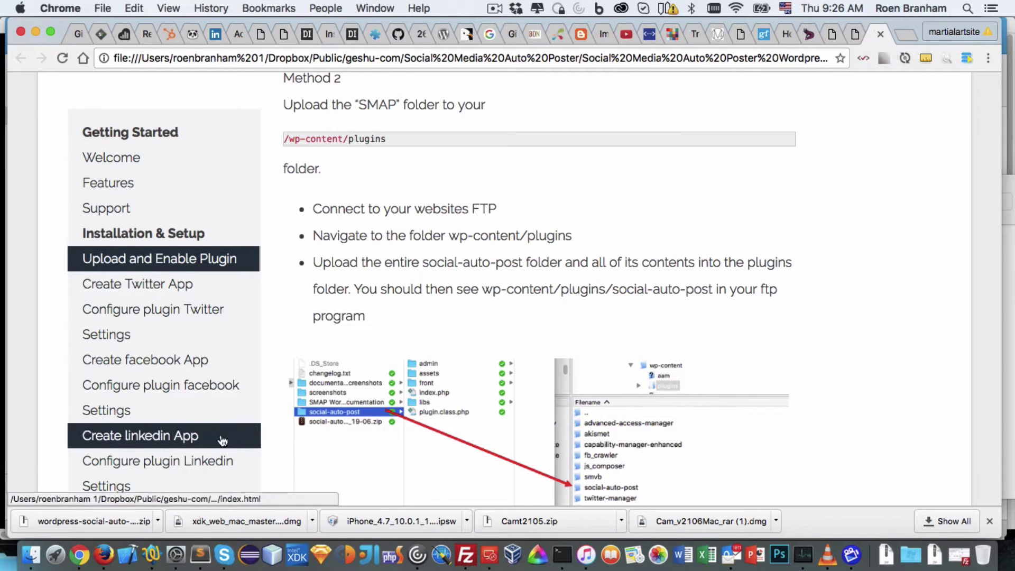
{"action": "left_click", "coordinate": [32, 553]}
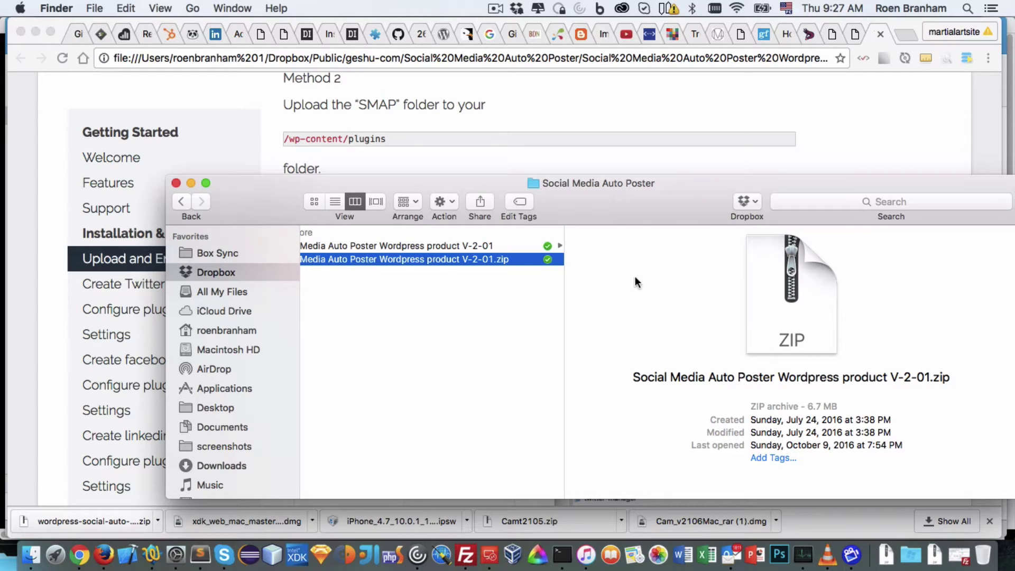
Open the V-2-01 product folder, preview changelog.txt, then show the SMAP Wordpress Documentation folder
{"action": "left_click", "coordinate": [408, 245]}
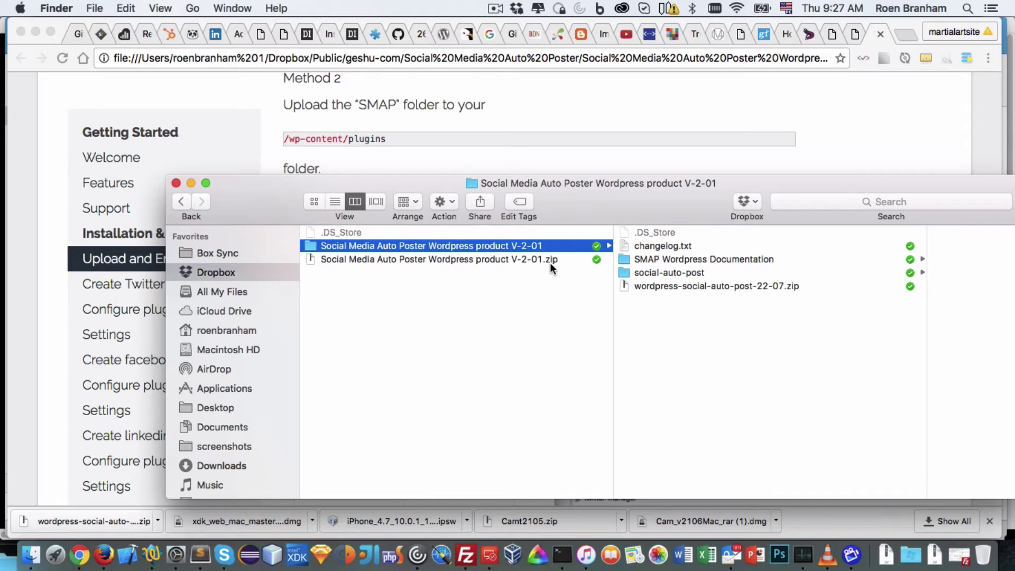
{"action": "left_click", "coordinate": [650, 246]}
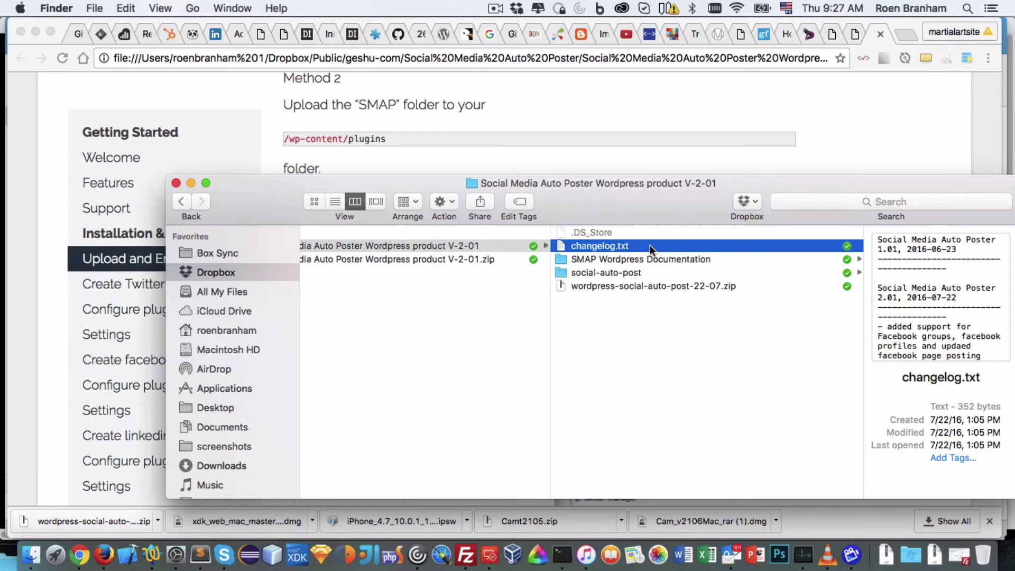
{"action": "left_click", "coordinate": [627, 261]}
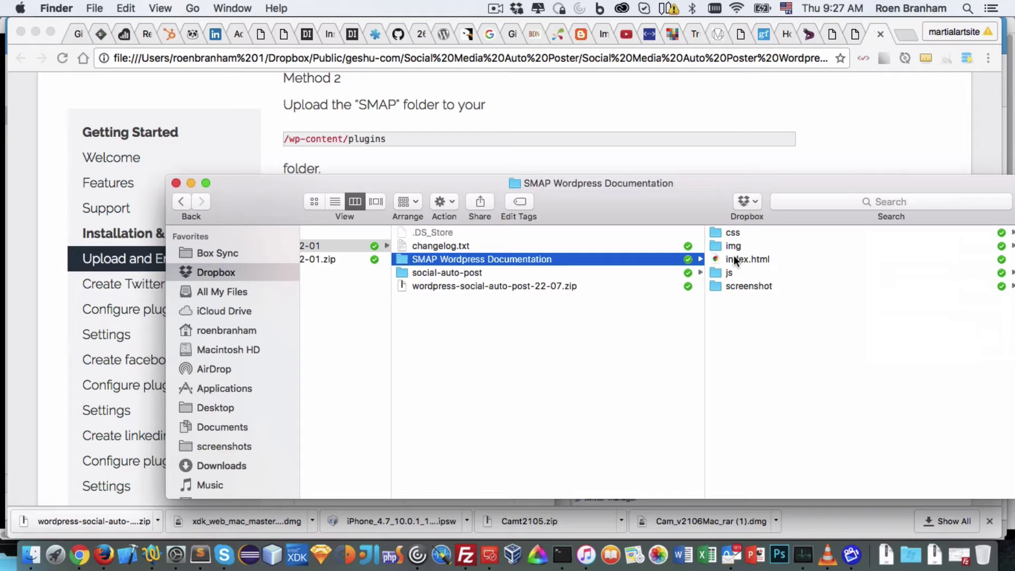
Preview the plugin zip and changelog.txt, then return to the documentation's Welcome page in Chrome
{"action": "left_click", "coordinate": [496, 287]}
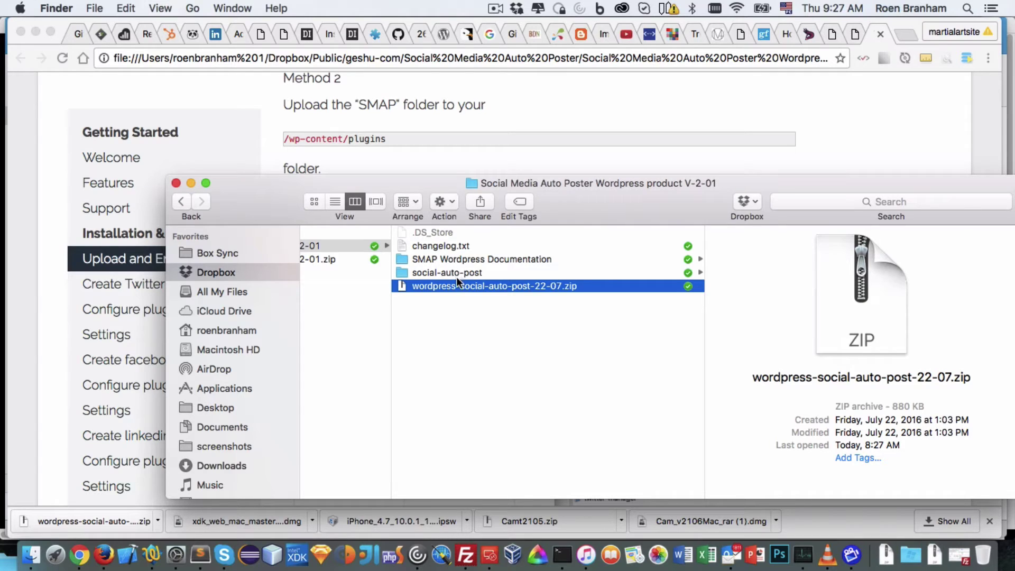
{"action": "left_click", "coordinate": [462, 248]}
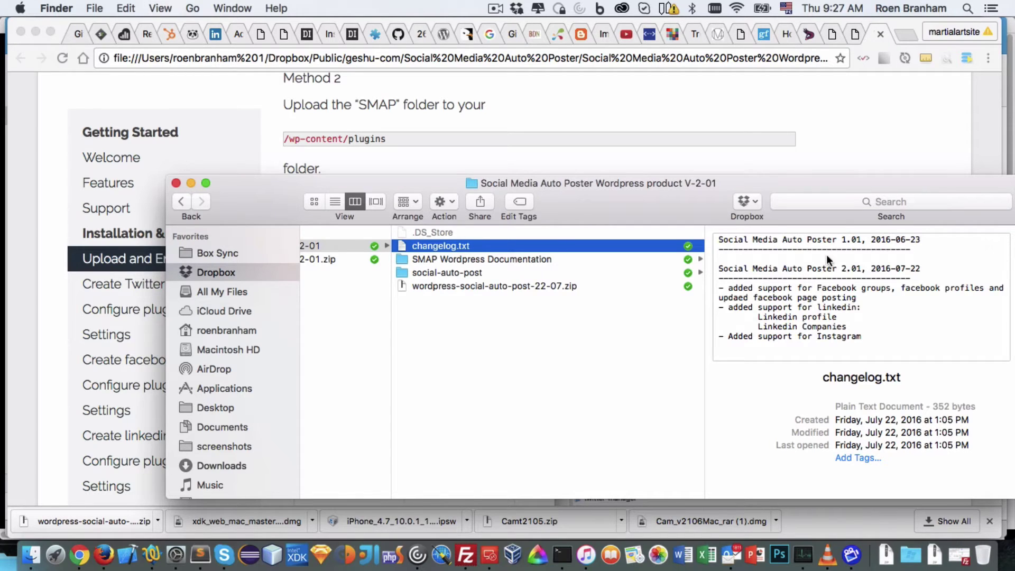
{"action": "left_click", "coordinate": [532, 258]}
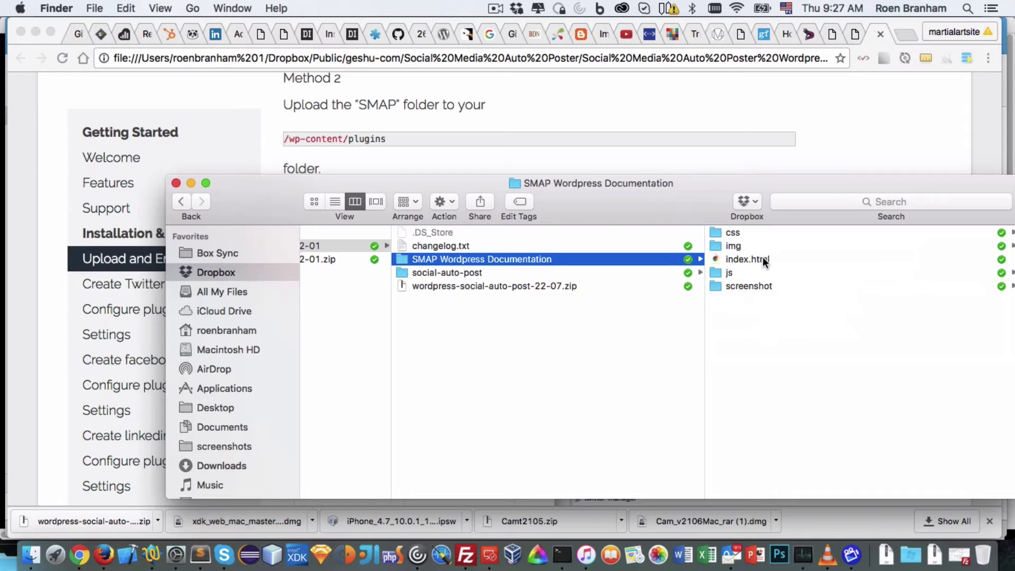
{"action": "left_click", "coordinate": [820, 128]}
{"action": "scroll", "coordinate": [701, 250], "scroll_direction": "up", "scroll_amount": 15}
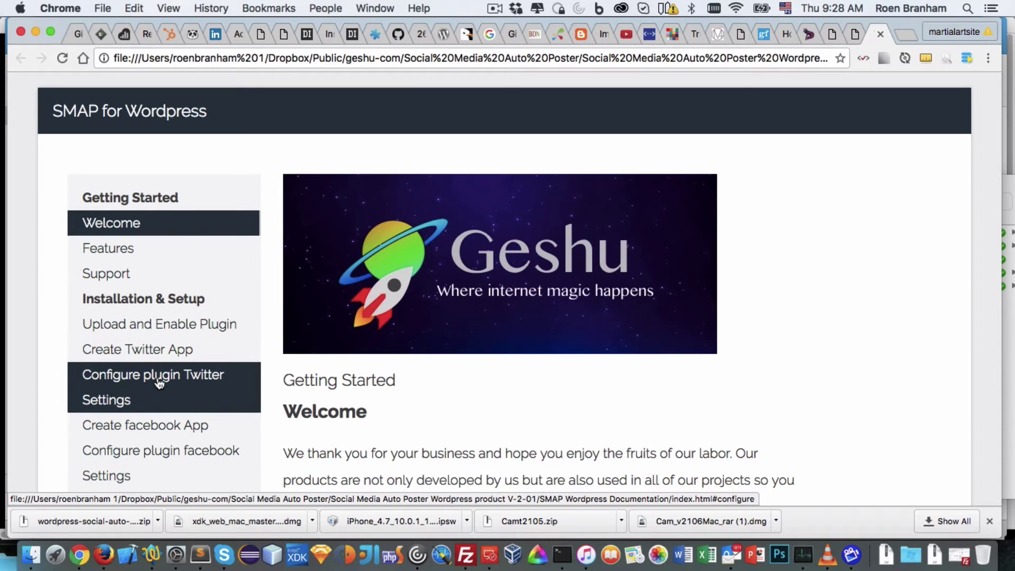
Scroll the SMAP documentation down to the 'Upload and Enable the Plugin' section
{"action": "scroll", "coordinate": [149, 423], "scroll_direction": "down", "scroll_amount": 3}
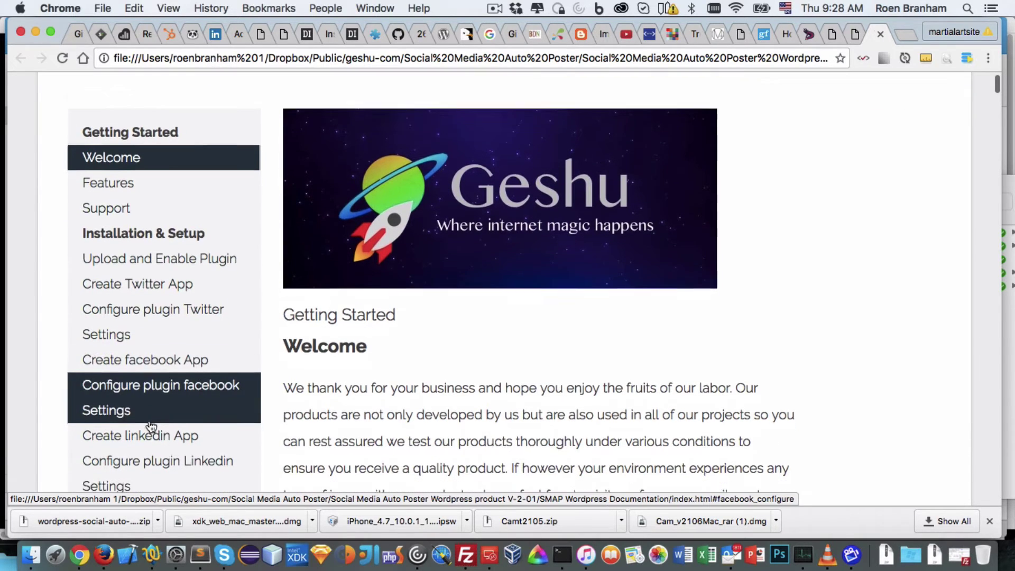
{"action": "scroll", "coordinate": [151, 425], "scroll_direction": "down", "scroll_amount": 5}
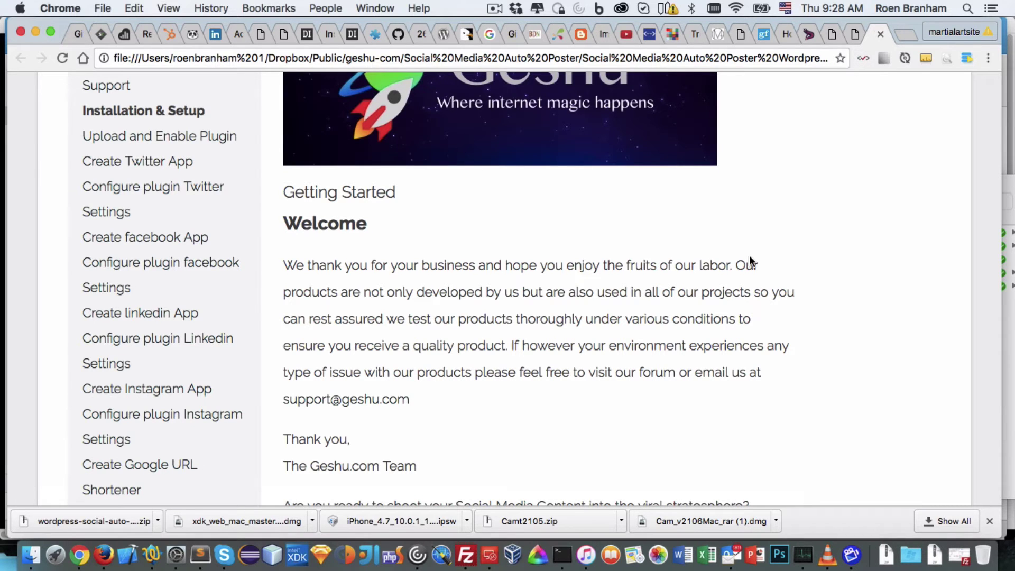
{"action": "scroll", "coordinate": [749, 256], "scroll_direction": "up", "scroll_amount": 5}
{"action": "scroll", "coordinate": [749, 255], "scroll_direction": "down", "scroll_amount": 20}
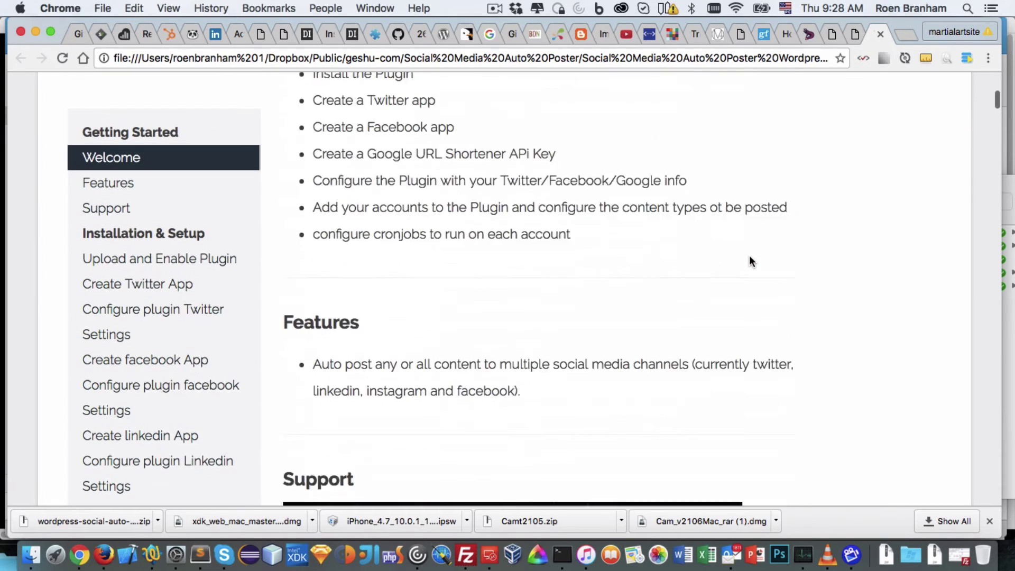
{"action": "scroll", "coordinate": [750, 256], "scroll_direction": "down", "scroll_amount": 2}
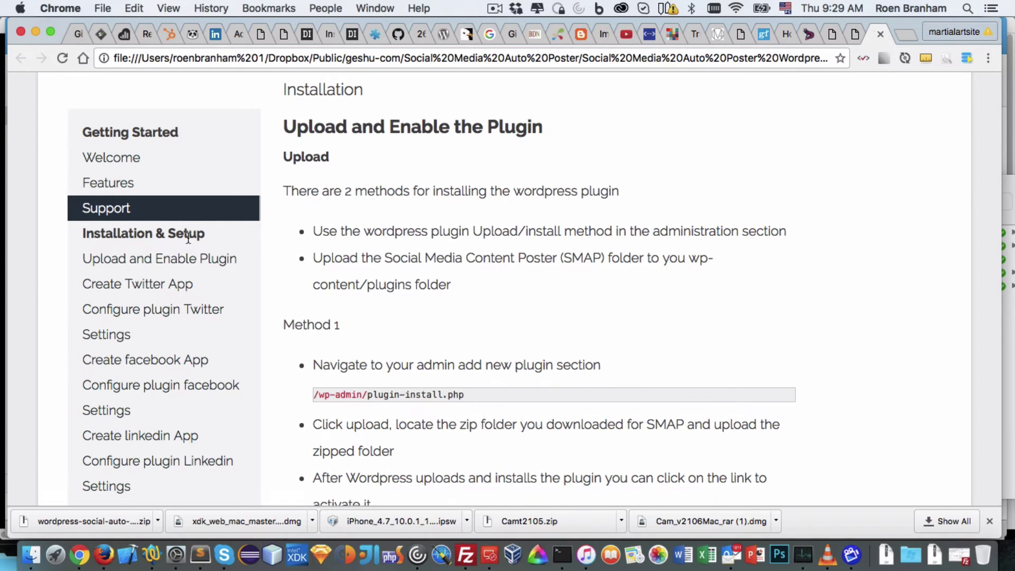
Scroll through Method 1, Method 2's FTP steps and screenshot to the wp-admin/wp-plugins.php enable section
{"action": "scroll", "coordinate": [369, 253], "scroll_direction": "down", "scroll_amount": 2}
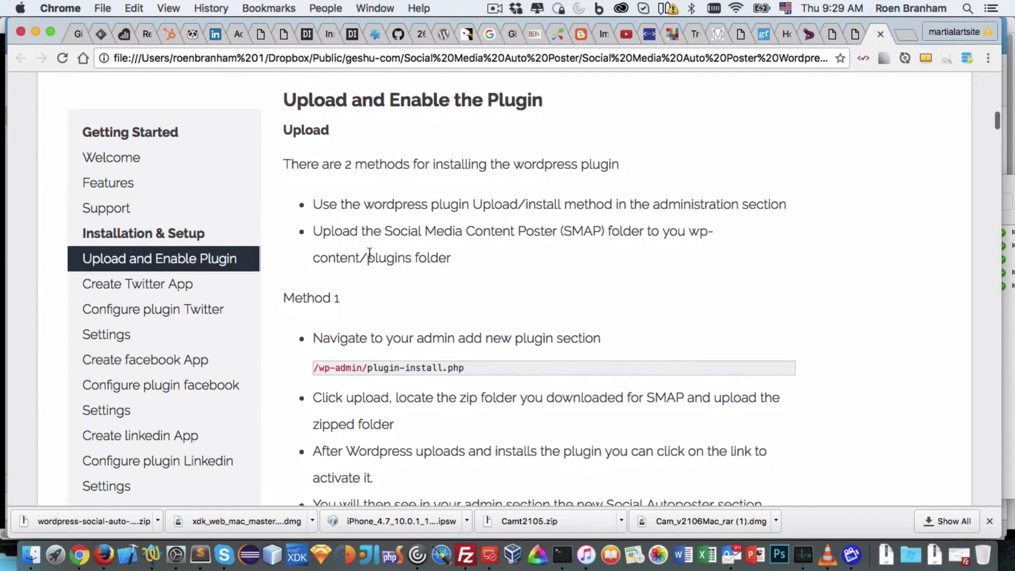
{"action": "scroll", "coordinate": [373, 277], "scroll_direction": "down", "scroll_amount": 2}
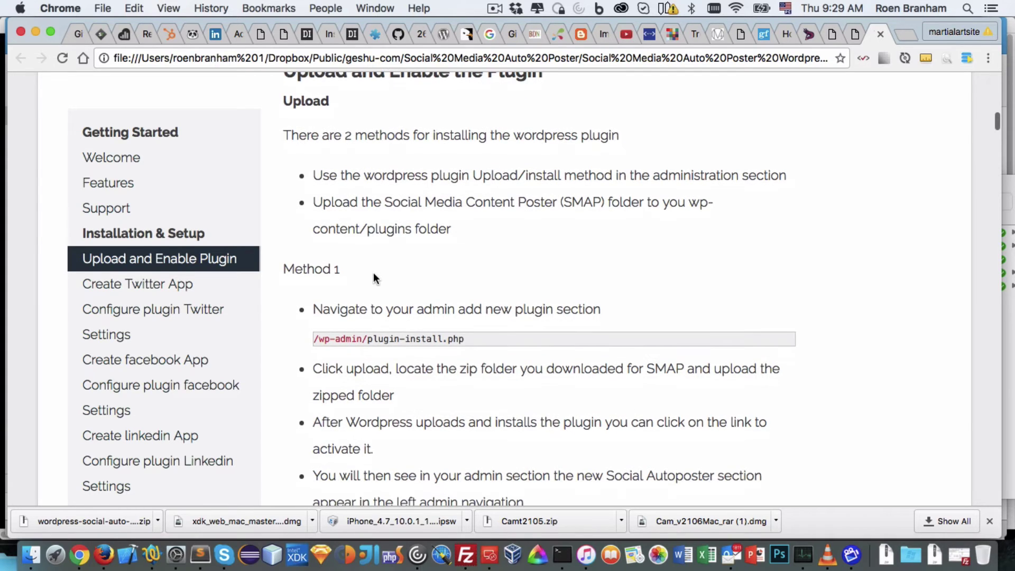
{"action": "scroll", "coordinate": [374, 276], "scroll_direction": "down", "scroll_amount": 1}
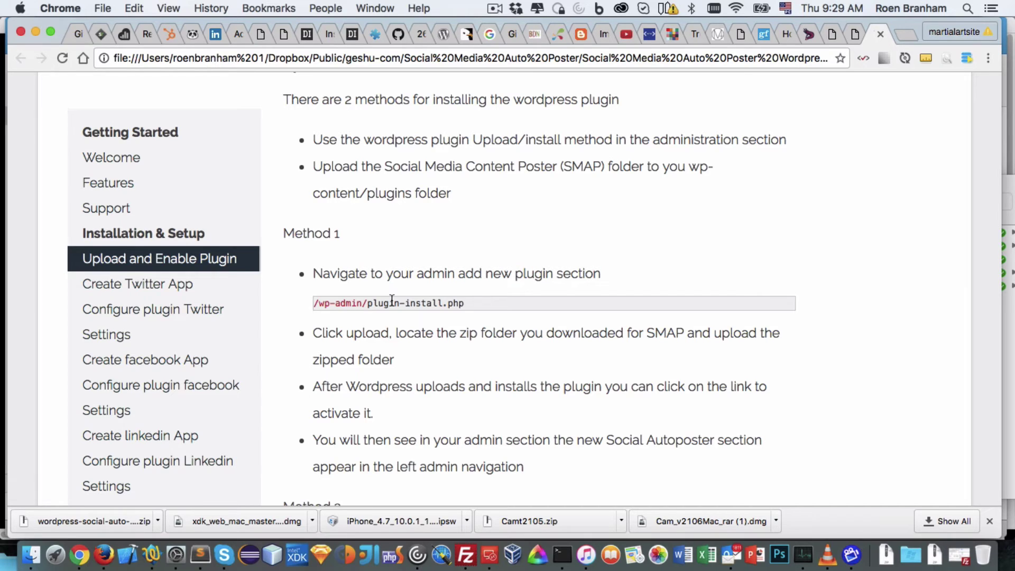
{"action": "scroll", "coordinate": [391, 301], "scroll_direction": "down", "scroll_amount": 5}
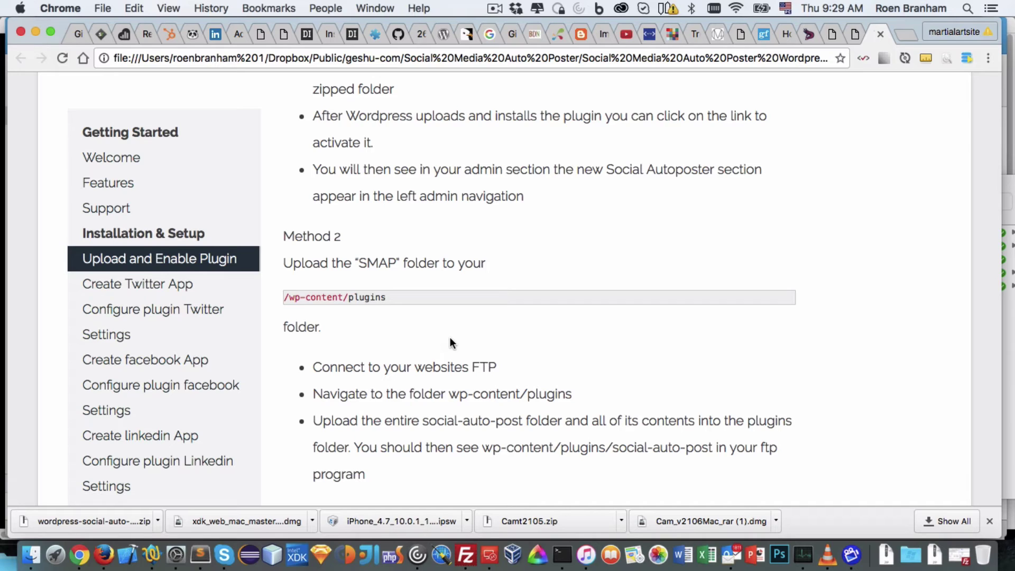
{"action": "scroll", "coordinate": [449, 341], "scroll_direction": "down", "scroll_amount": 2}
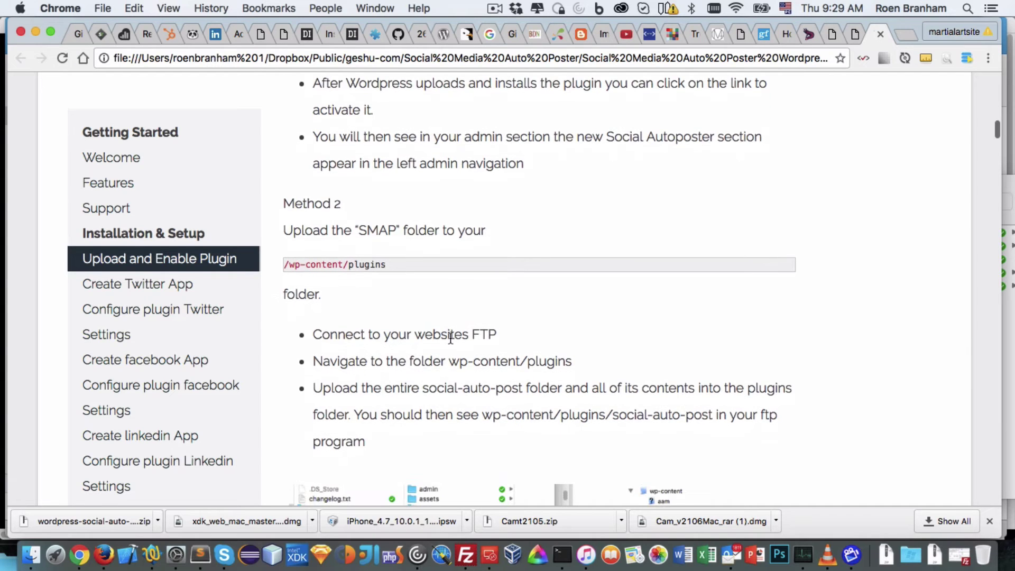
{"action": "scroll", "coordinate": [451, 339], "scroll_direction": "down", "scroll_amount": 5}
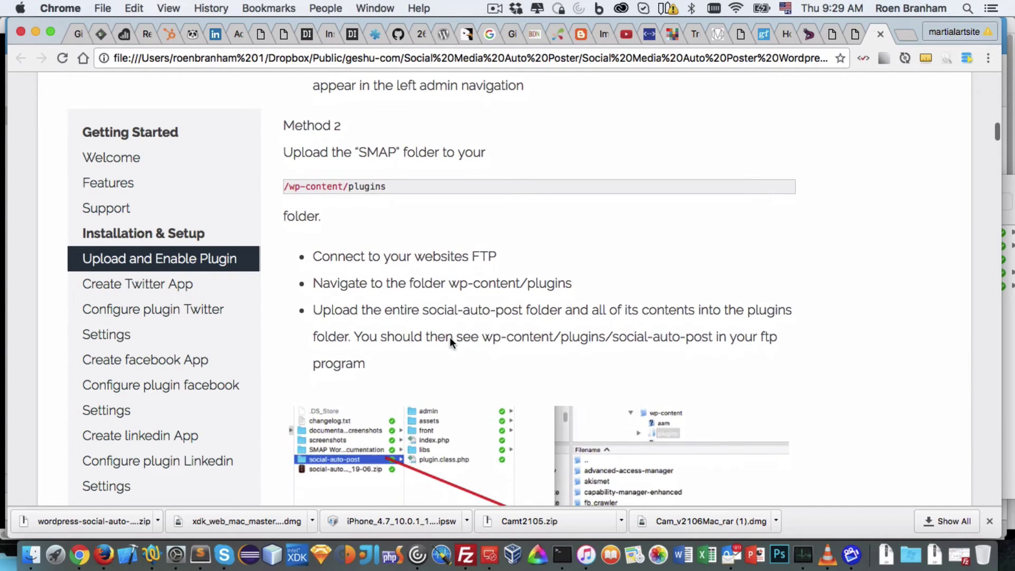
{"action": "scroll", "coordinate": [449, 338], "scroll_direction": "down", "scroll_amount": 2}
{"action": "scroll", "coordinate": [524, 263], "scroll_direction": "down", "scroll_amount": 8}
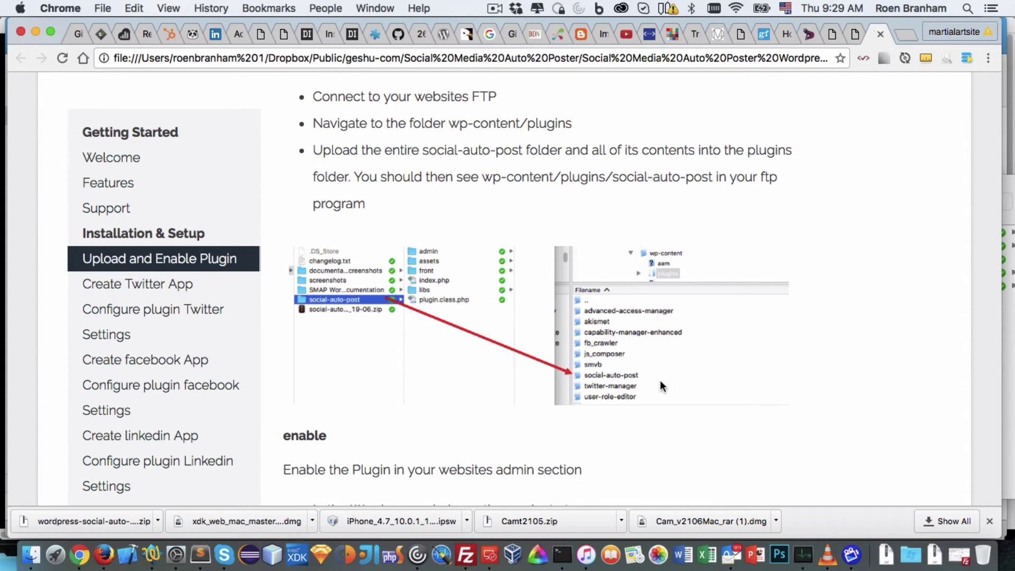
{"action": "scroll", "coordinate": [663, 382], "scroll_direction": "down", "scroll_amount": 4}
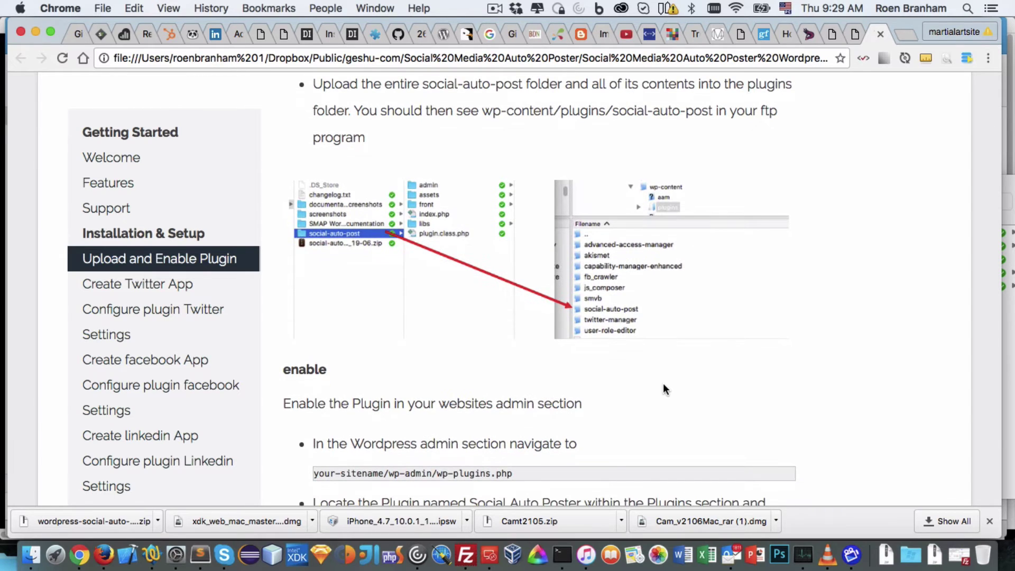
Switch to the WordPress admin tab and go to Plugins > Add New
{"action": "left_click", "coordinate": [854, 35]}
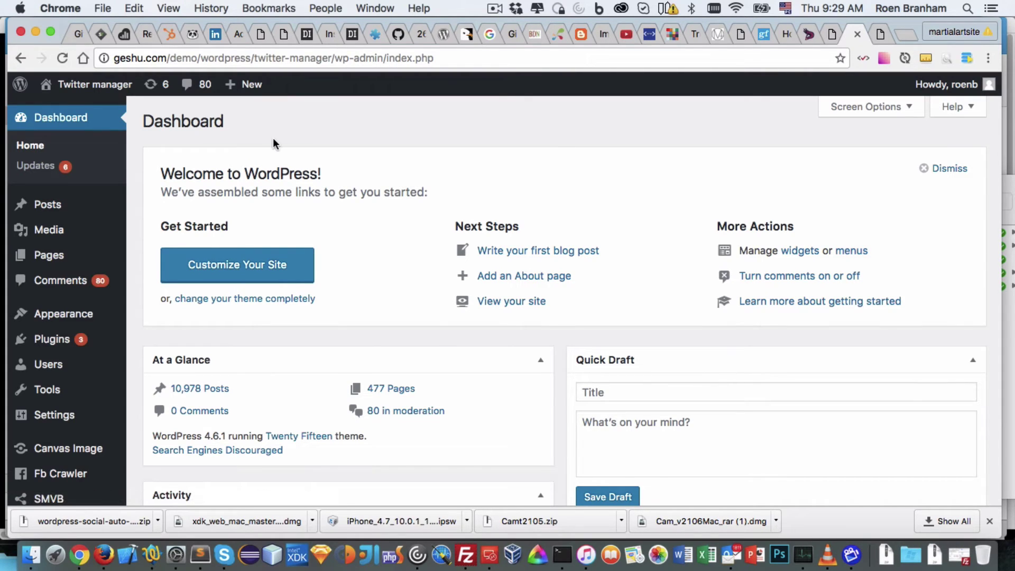
{"action": "mouse_move", "coordinate": [62, 344]}
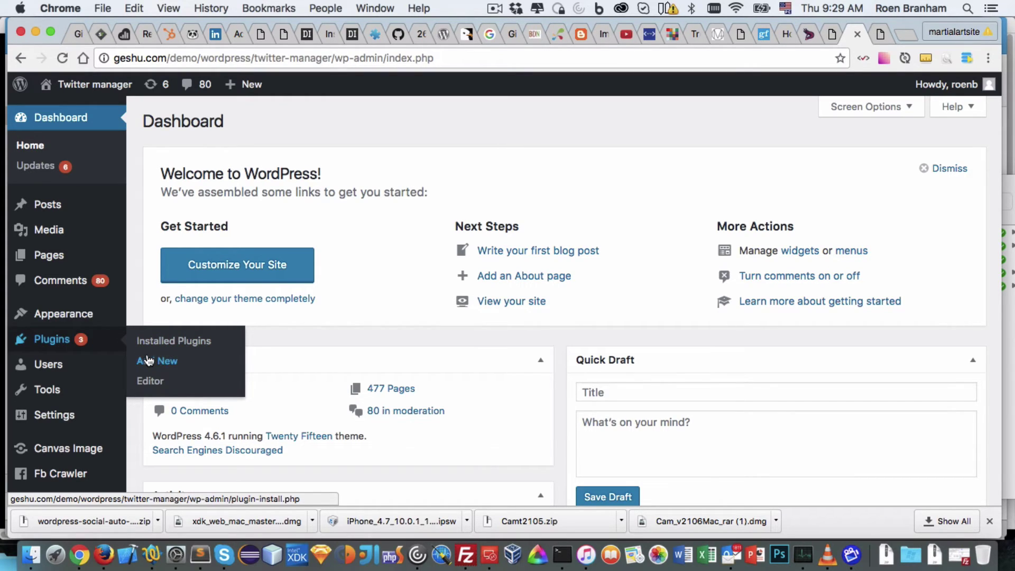
{"action": "left_click", "coordinate": [63, 340]}
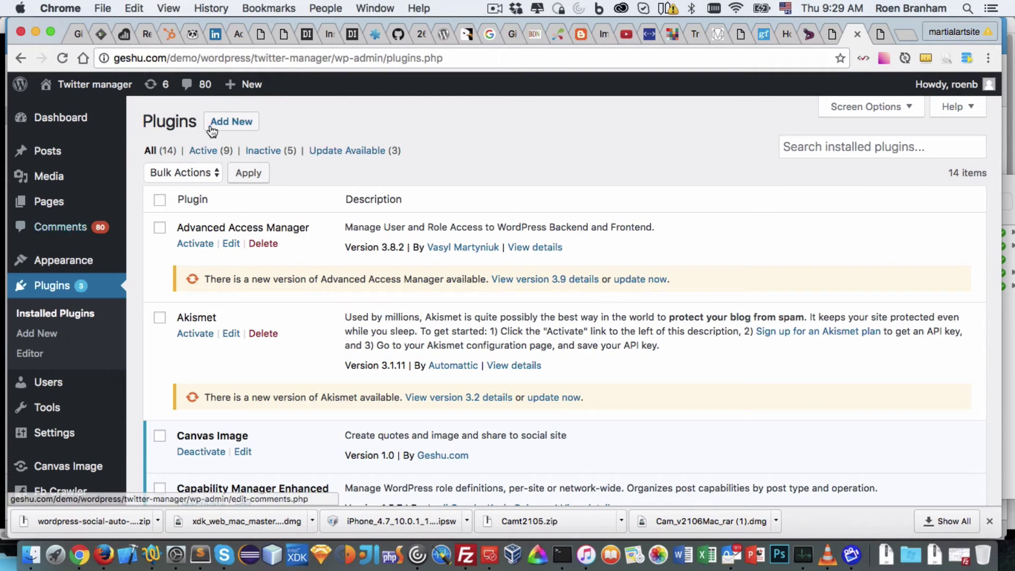
{"action": "left_click", "coordinate": [217, 125]}
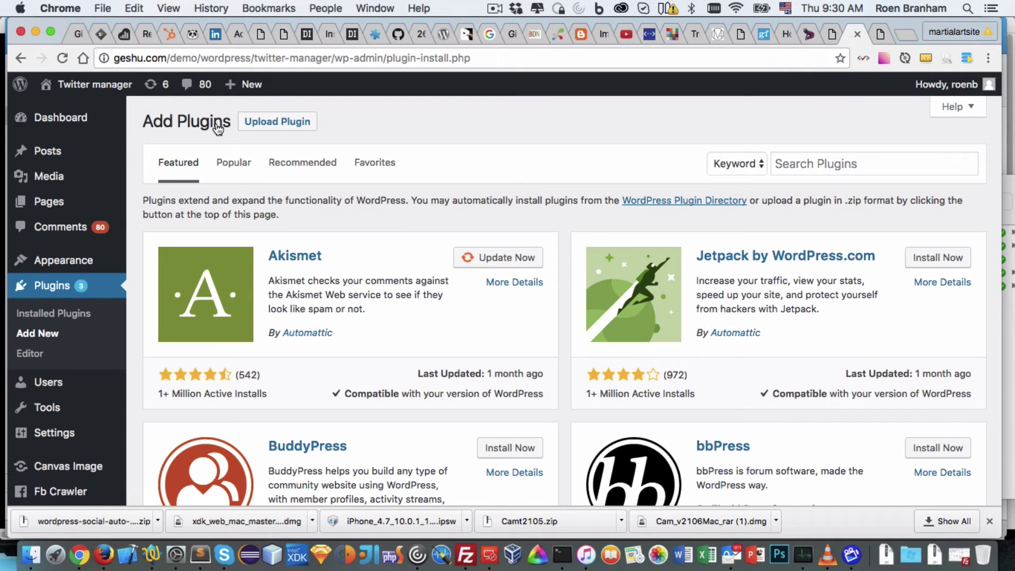
Upload wordpress-social-auto-post-22-07.zip through Upload Plugin and install it
{"action": "left_click", "coordinate": [284, 122]}
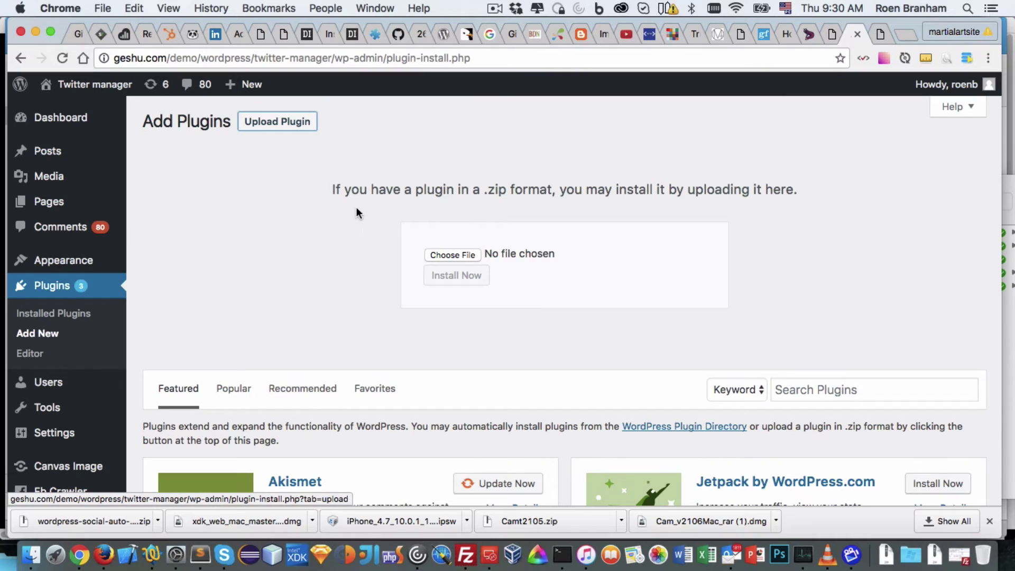
{"action": "left_click", "coordinate": [442, 256]}
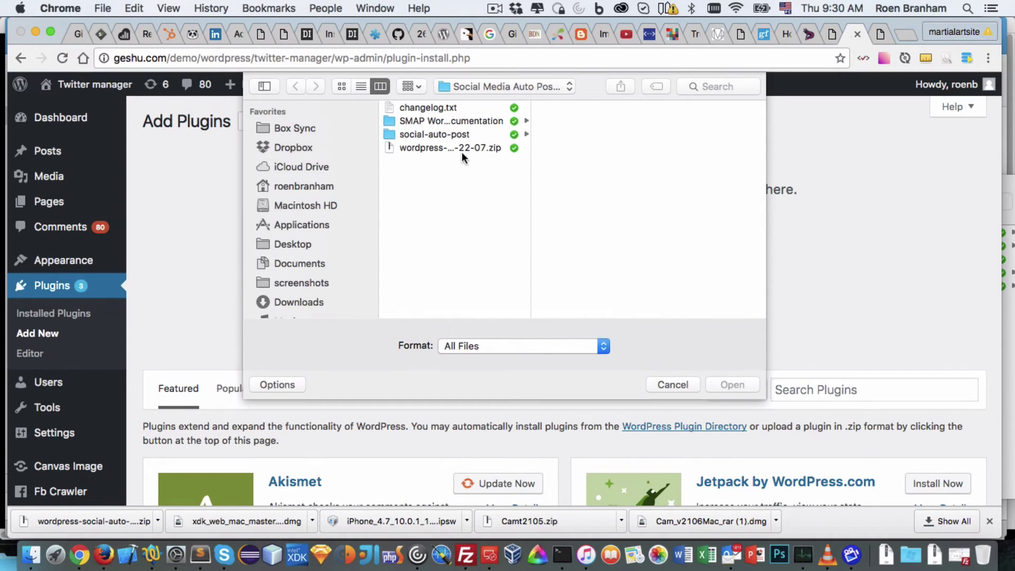
{"action": "left_click", "coordinate": [424, 148]}
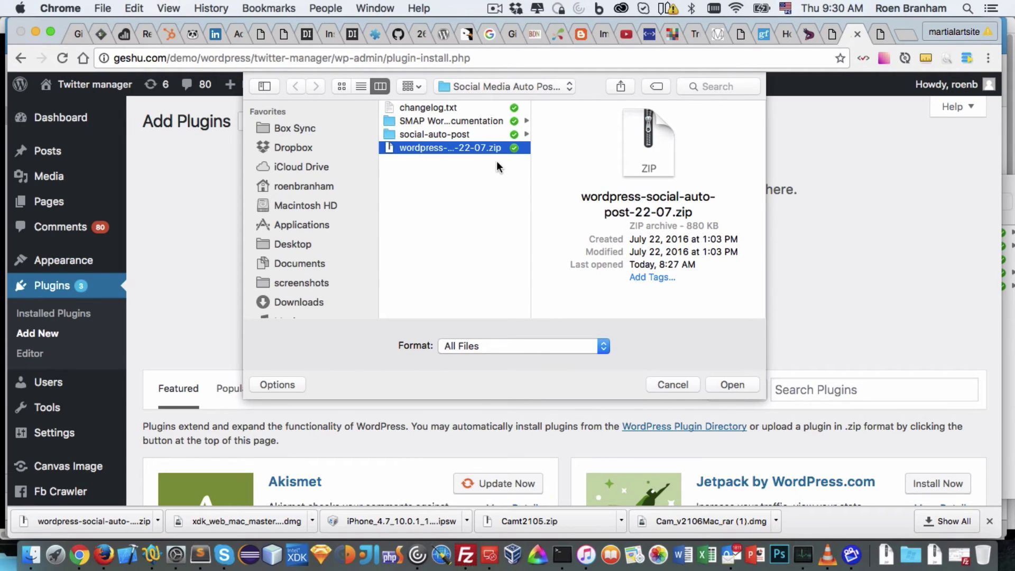
{"action": "left_click", "coordinate": [729, 384]}
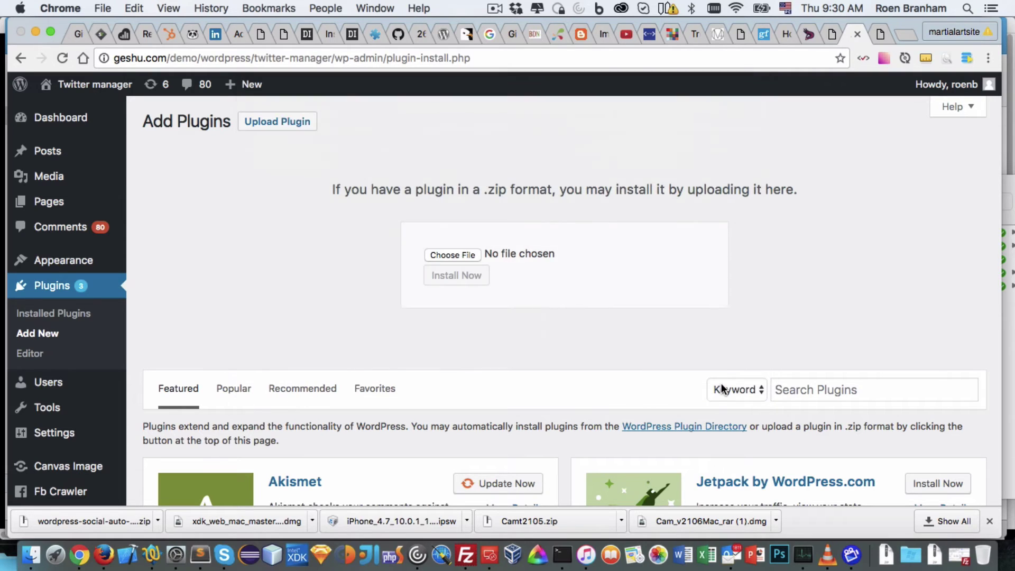
{"action": "left_click", "coordinate": [437, 279]}
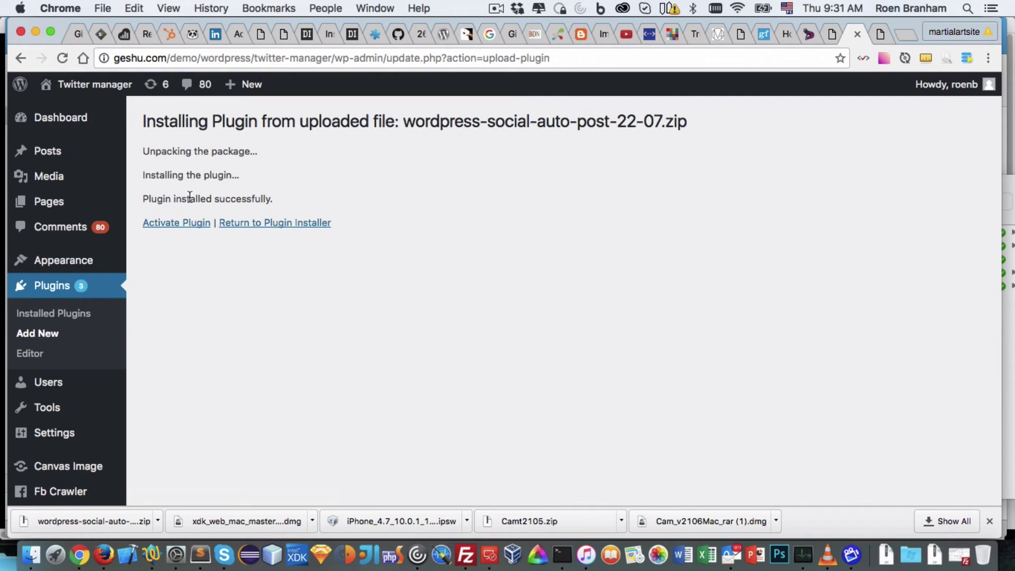
{"action": "left_click", "coordinate": [182, 224]}
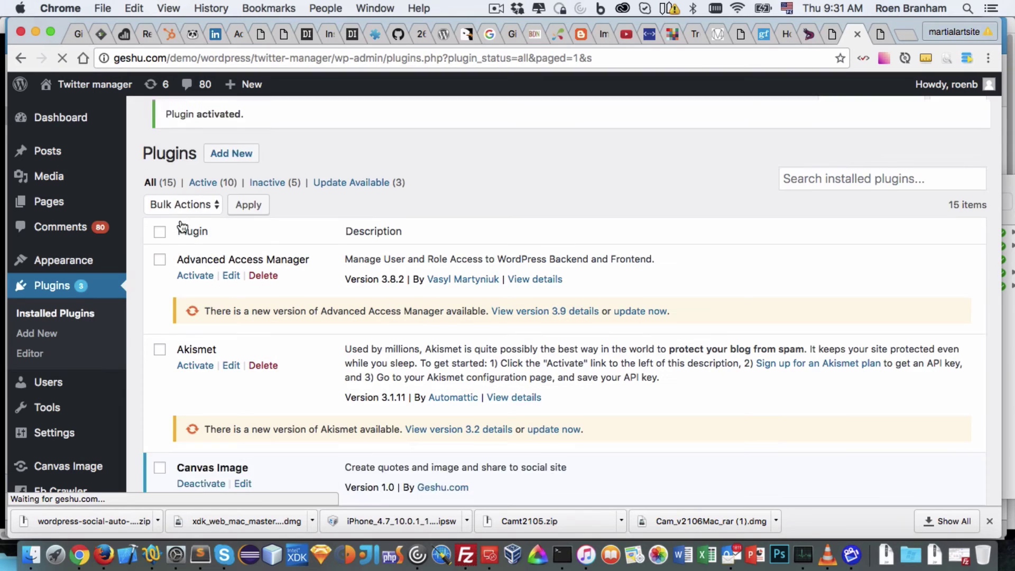
{"action": "scroll", "coordinate": [136, 193], "scroll_direction": "down", "scroll_amount": 10}
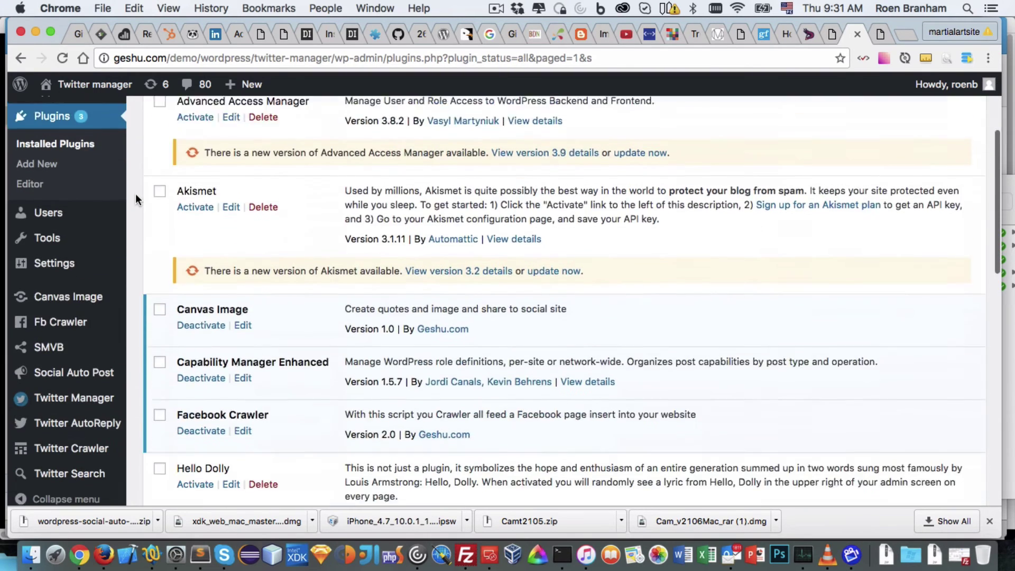
{"action": "mouse_move", "coordinate": [80, 357]}
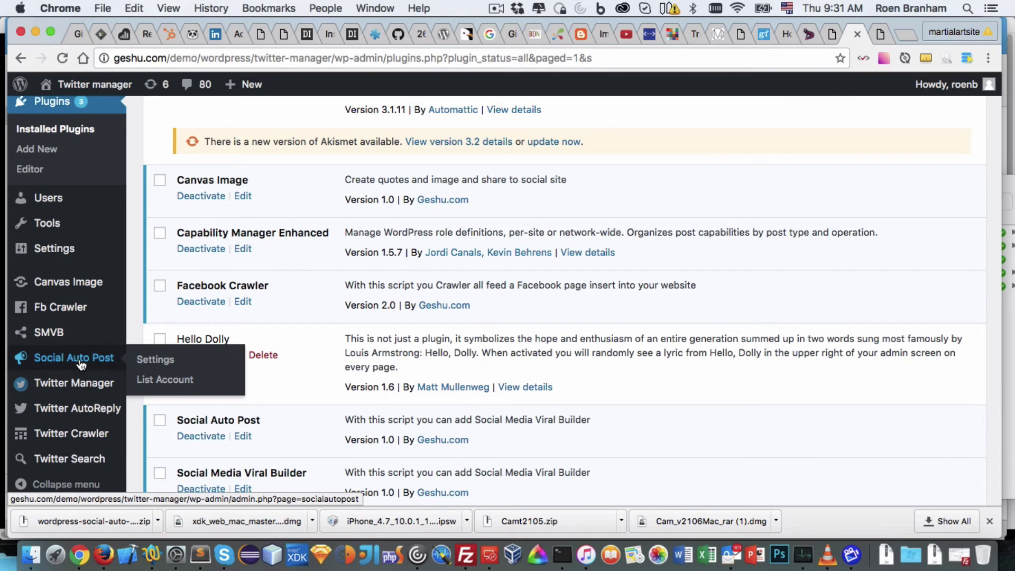
{"action": "mouse_move", "coordinate": [75, 388]}
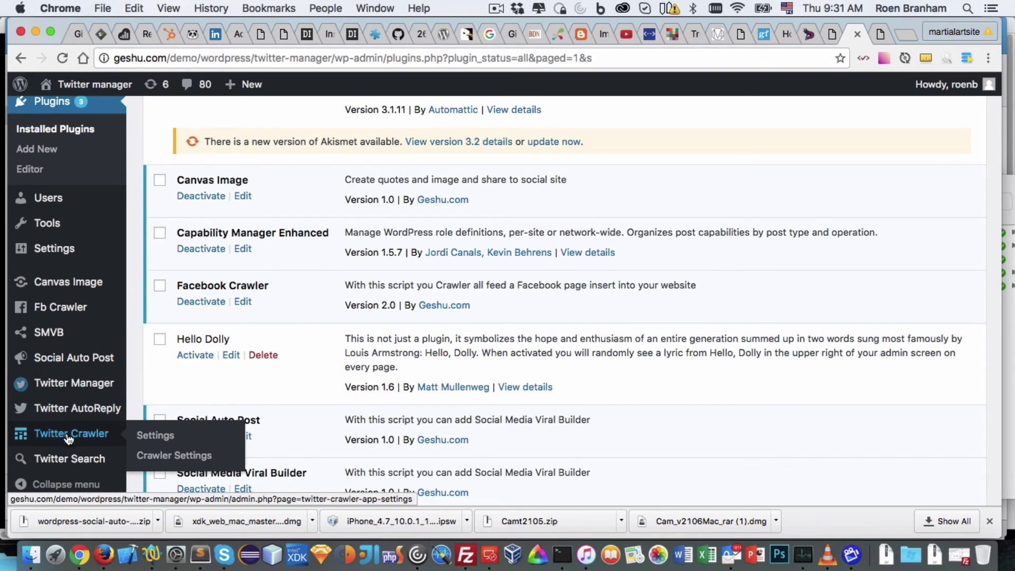
{"action": "mouse_move", "coordinate": [78, 414]}
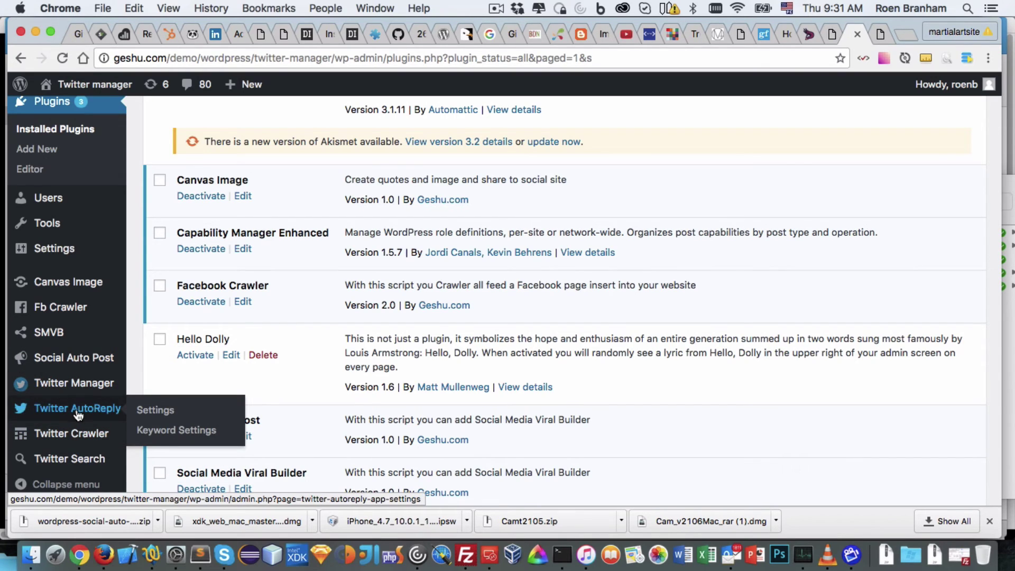
{"action": "mouse_move", "coordinate": [74, 434]}
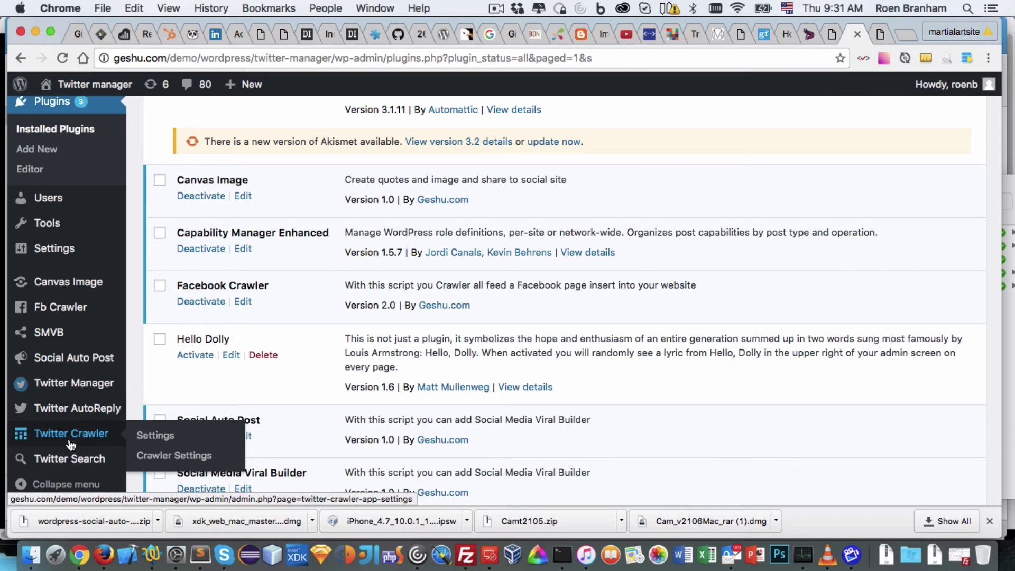
{"action": "mouse_move", "coordinate": [70, 460]}
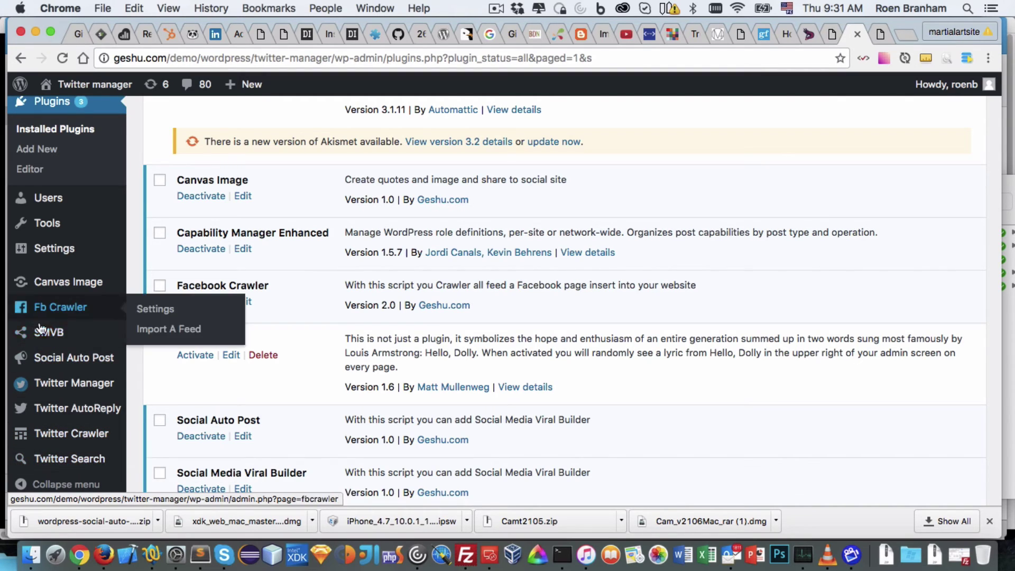
{"action": "mouse_move", "coordinate": [51, 337]}
{"action": "mouse_move", "coordinate": [66, 315]}
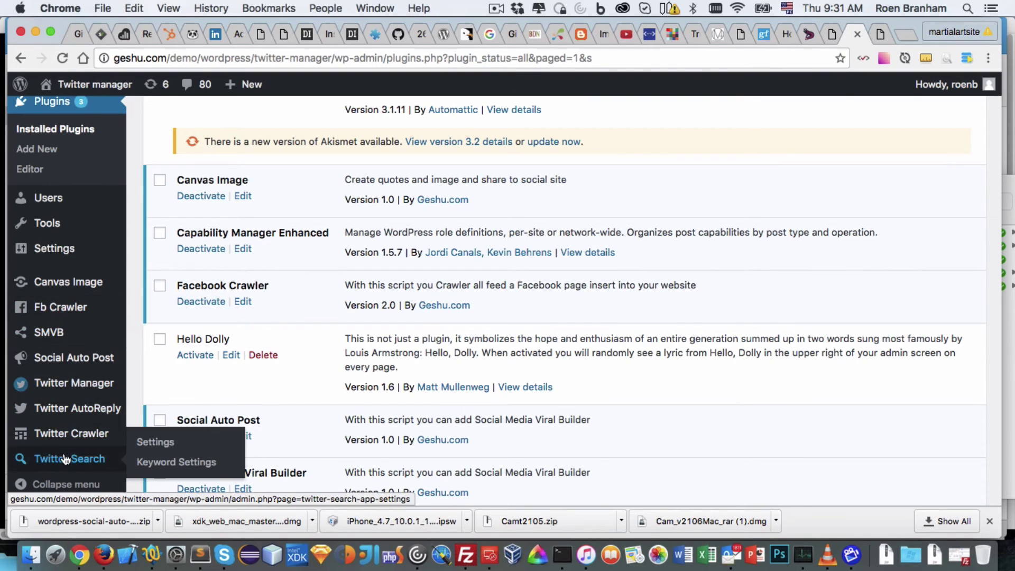
Open Social Auto Post from the sidebar and scroll through its Facebook, Twitter, LinkedIn and Instagram settings
{"action": "left_click", "coordinate": [82, 362]}
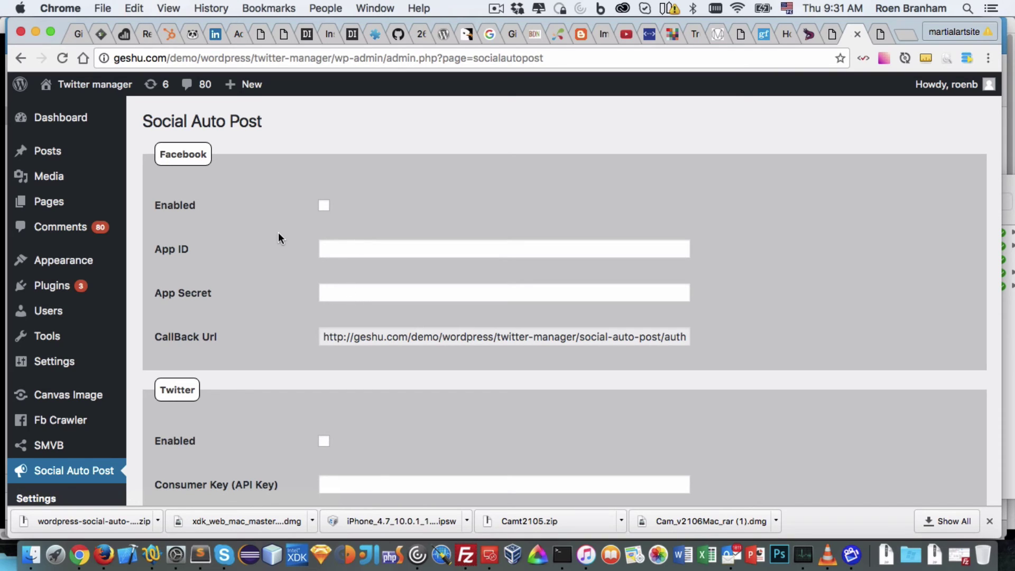
{"action": "scroll", "coordinate": [278, 234], "scroll_direction": "down", "scroll_amount": 5}
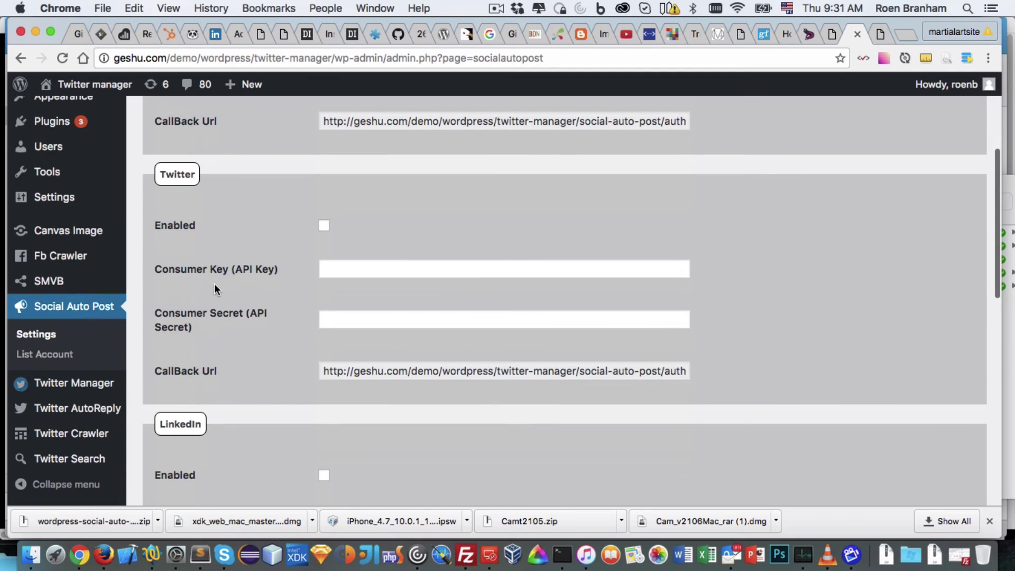
{"action": "scroll", "coordinate": [214, 284], "scroll_direction": "down", "scroll_amount": 7}
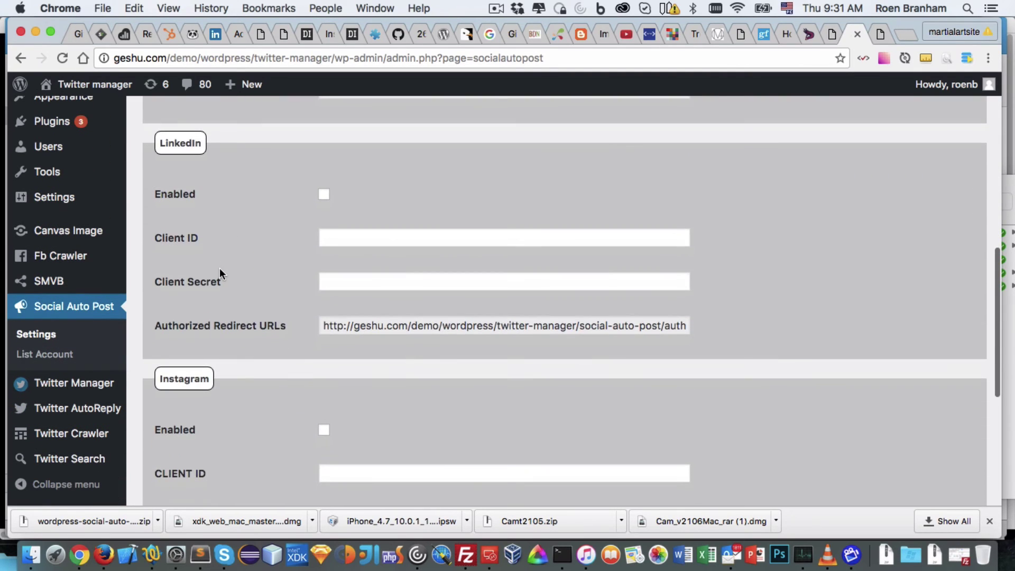
{"action": "scroll", "coordinate": [220, 271], "scroll_direction": "down", "scroll_amount": 3}
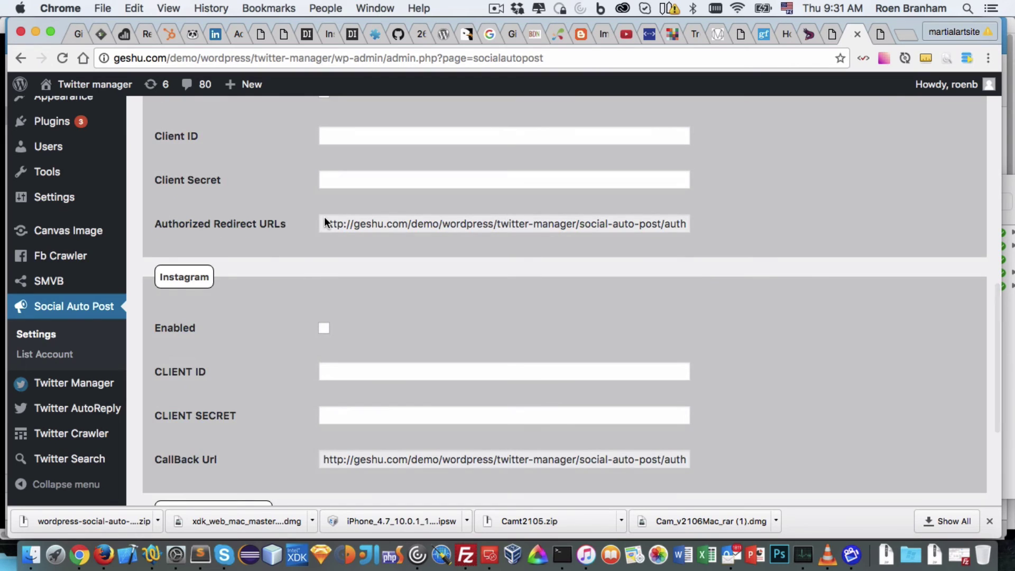
{"action": "scroll", "coordinate": [325, 223], "scroll_direction": "up", "scroll_amount": 15}
{"action": "scroll", "coordinate": [242, 196], "scroll_direction": "down", "scroll_amount": 6}
{"action": "scroll", "coordinate": [240, 200], "scroll_direction": "down", "scroll_amount": 2}
{"action": "scroll", "coordinate": [239, 326], "scroll_direction": "up", "scroll_amount": 10}
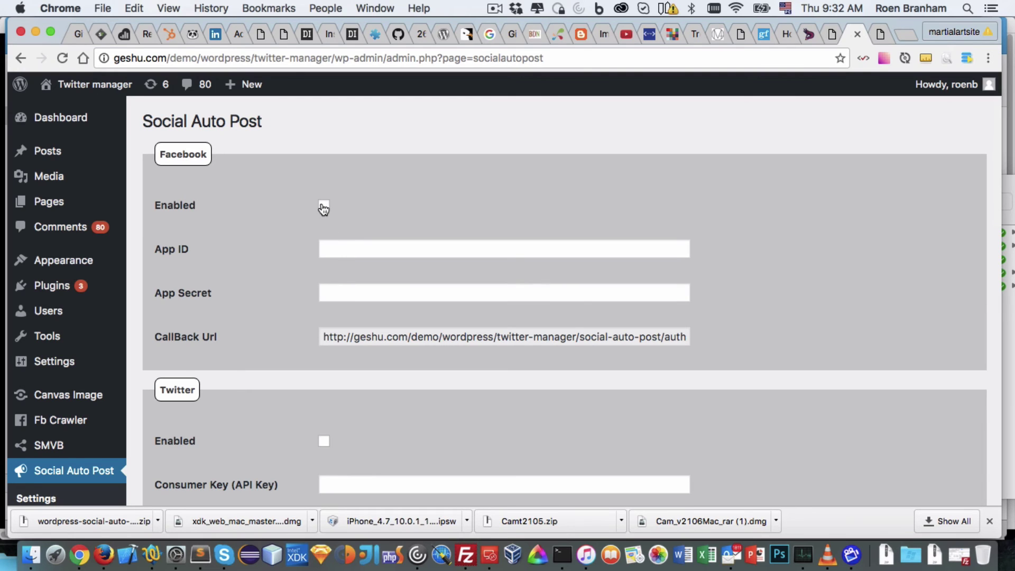
{"action": "scroll", "coordinate": [221, 270], "scroll_direction": "down", "scroll_amount": 5}
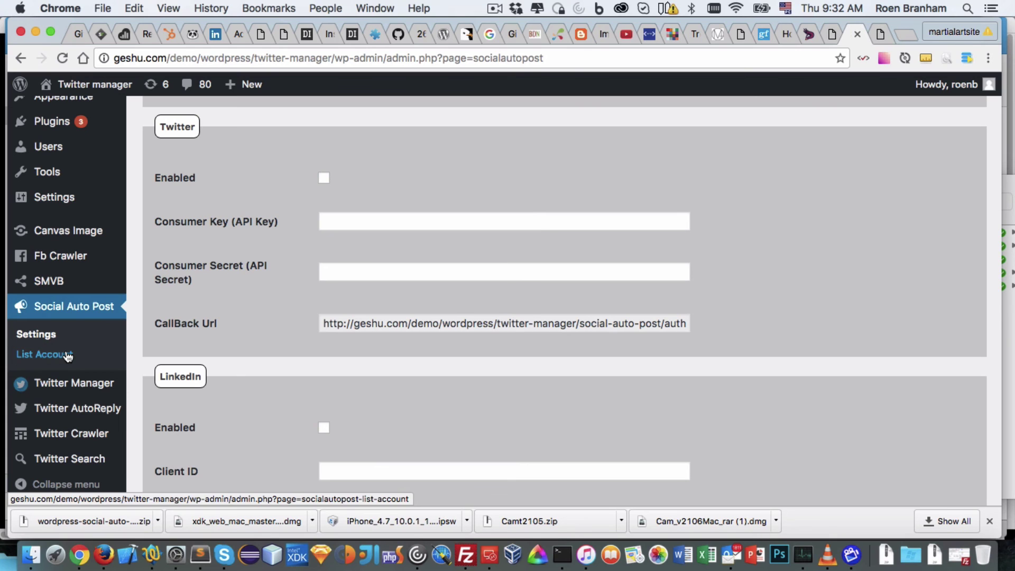
{"action": "scroll", "coordinate": [157, 194], "scroll_direction": "up", "scroll_amount": 5}
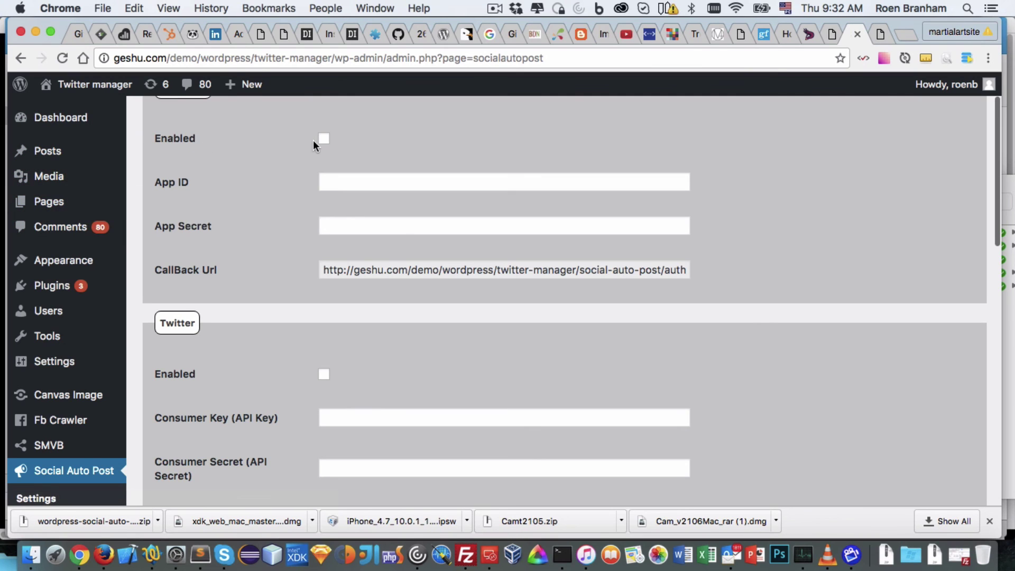
{"action": "scroll", "coordinate": [227, 226], "scroll_direction": "down", "scroll_amount": 3}
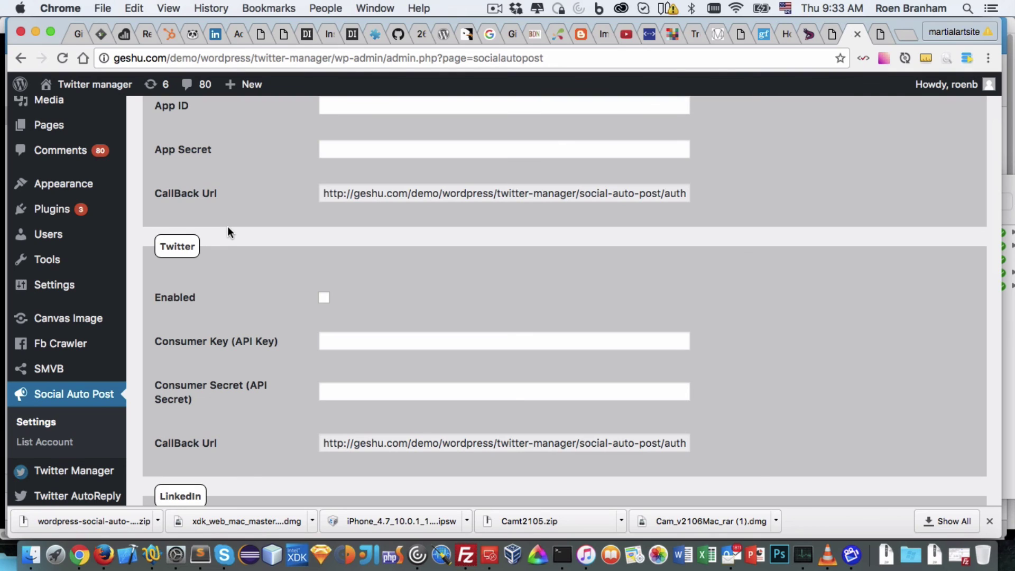
{"action": "scroll", "coordinate": [227, 227], "scroll_direction": "up", "scroll_amount": 5}
{"action": "scroll", "coordinate": [230, 262], "scroll_direction": "down", "scroll_amount": 12}
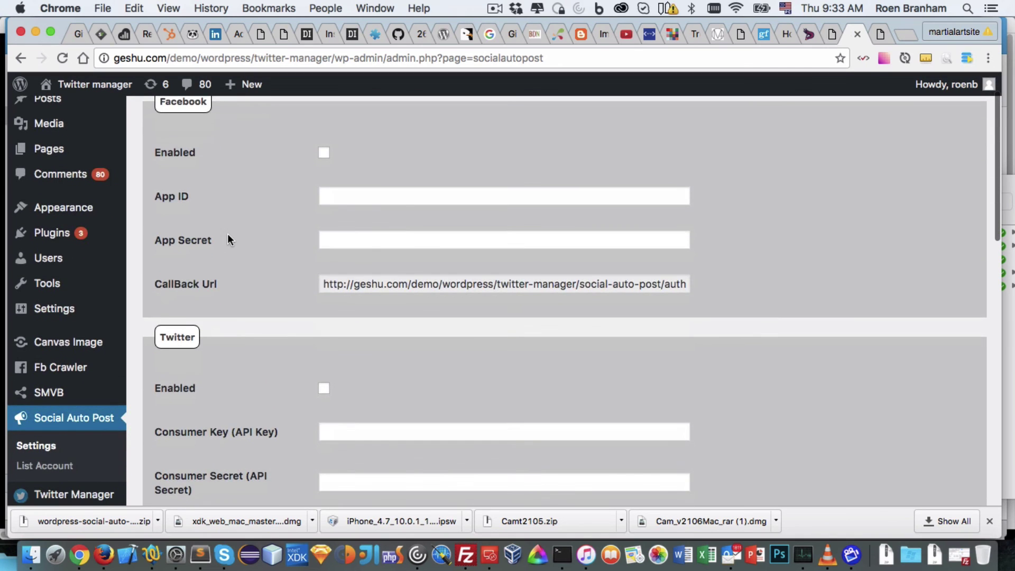
{"action": "scroll", "coordinate": [237, 333], "scroll_direction": "up", "scroll_amount": 12}
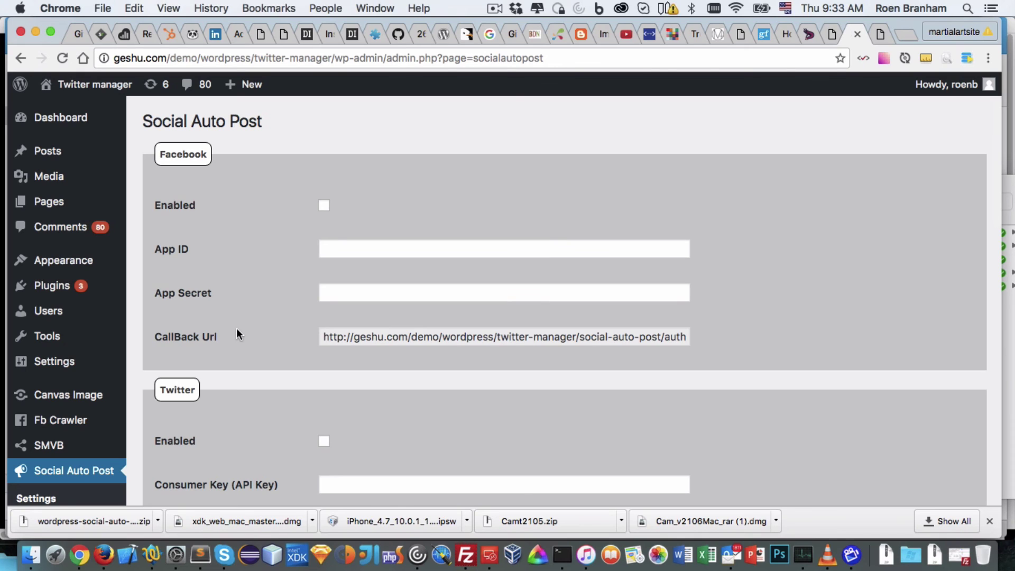
{"action": "scroll", "coordinate": [237, 329], "scroll_direction": "down", "scroll_amount": 5}
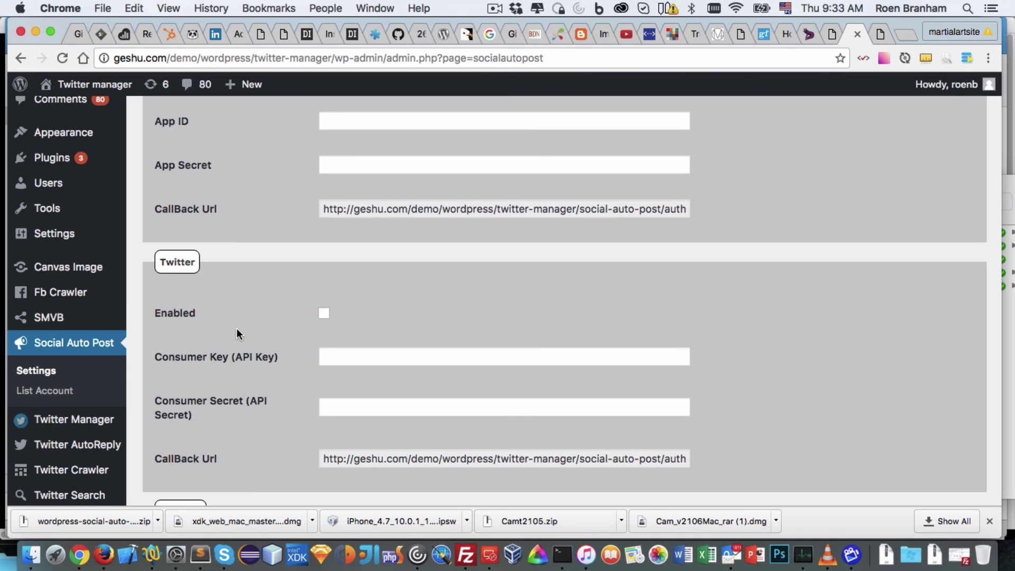
{"action": "scroll", "coordinate": [237, 328], "scroll_direction": "up", "scroll_amount": 5}
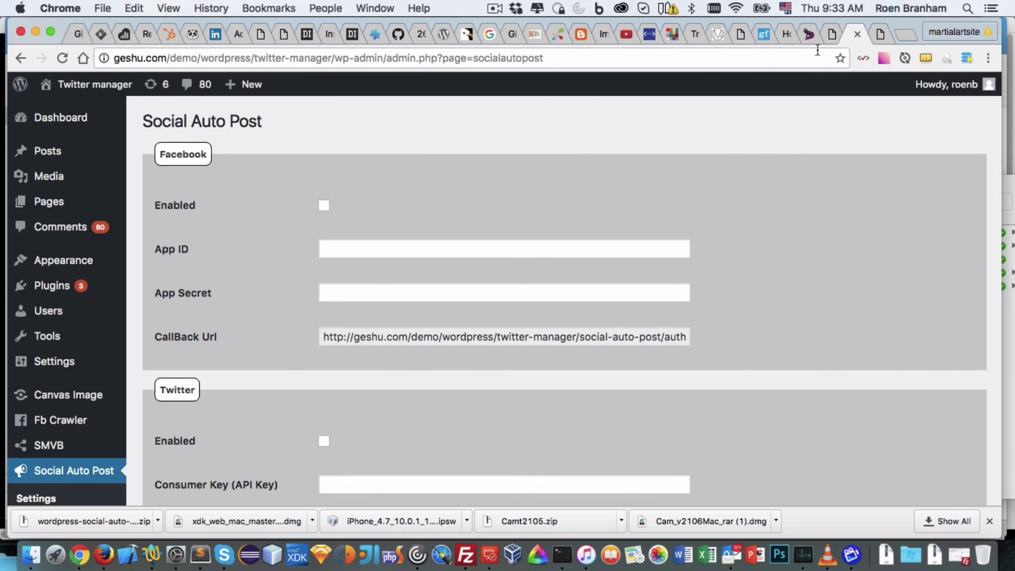
Switch to the local SMAP documentation tab showing the Upload and Enable Plugin section
{"action": "left_click", "coordinate": [879, 34]}
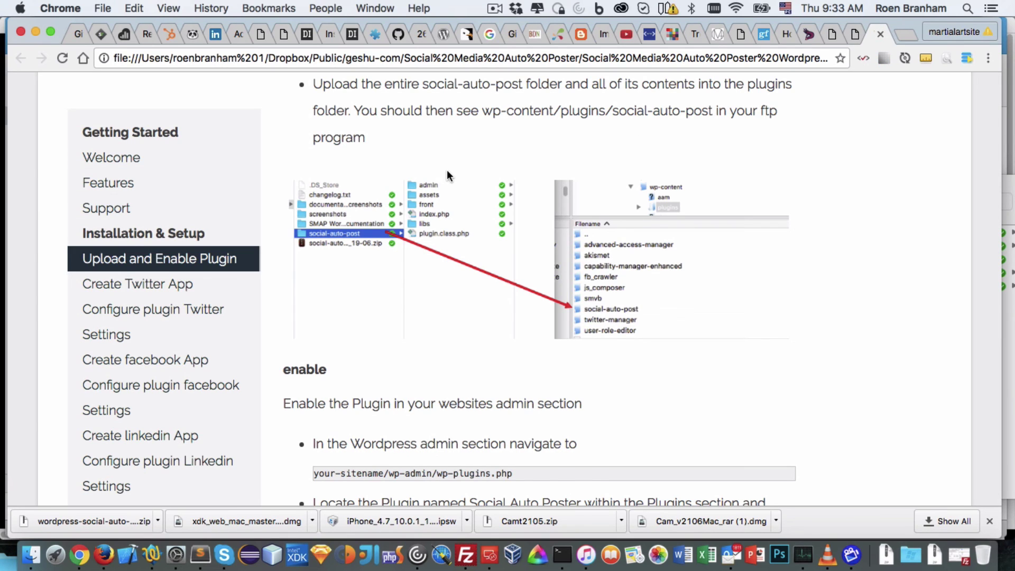